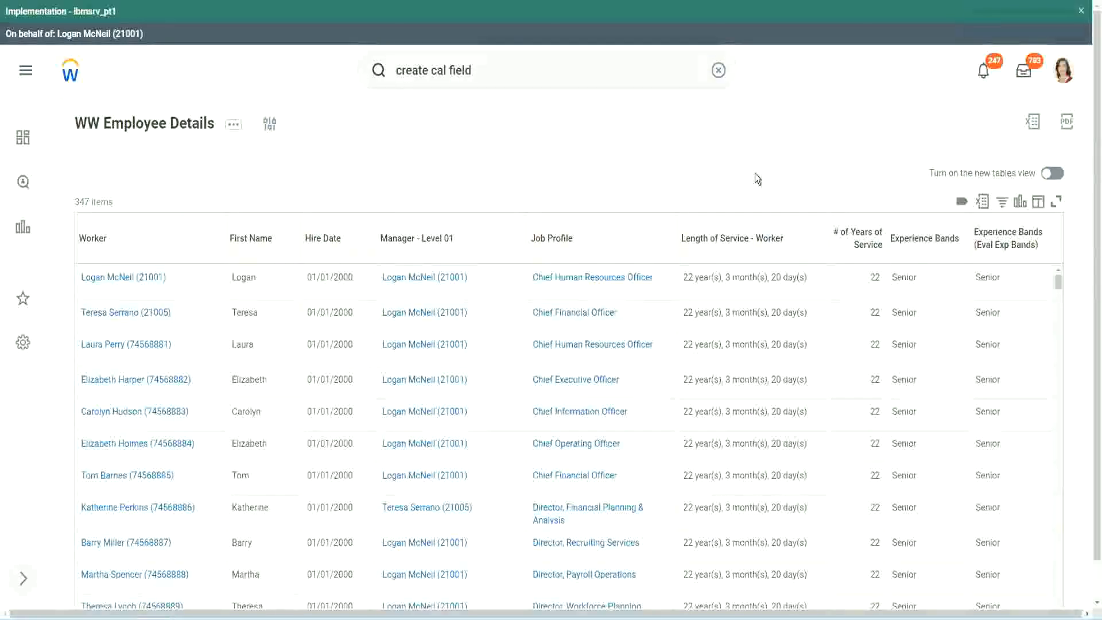
- Copy the name of the existing Evaluate Expression calculated field that derives experience bands from years of service
left_click(955, 272)
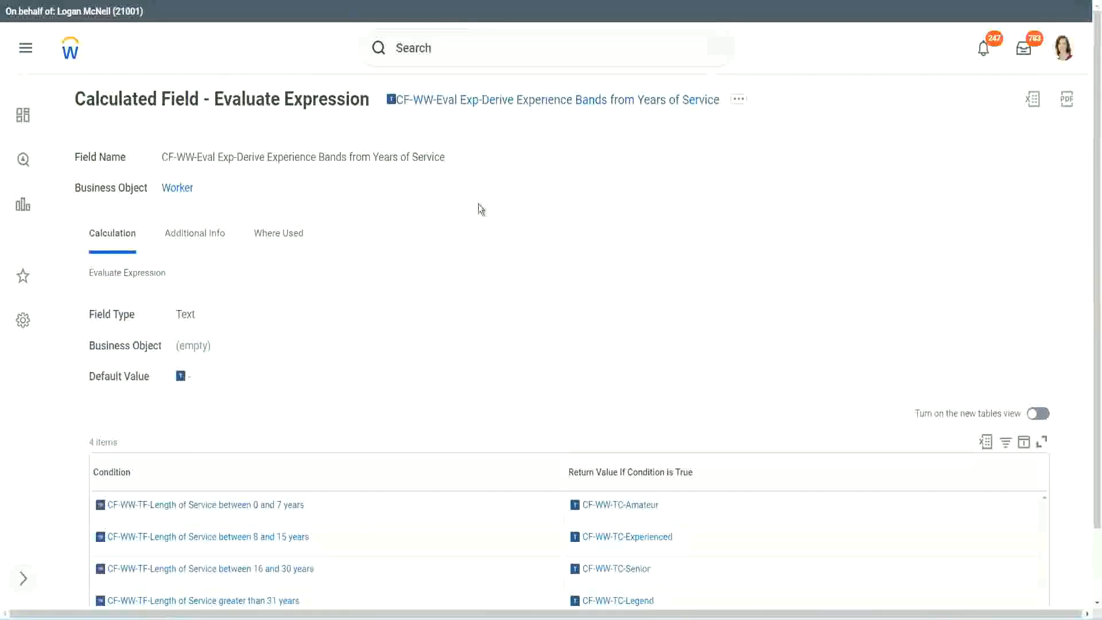
right_click(478, 106)
left_click(516, 171)
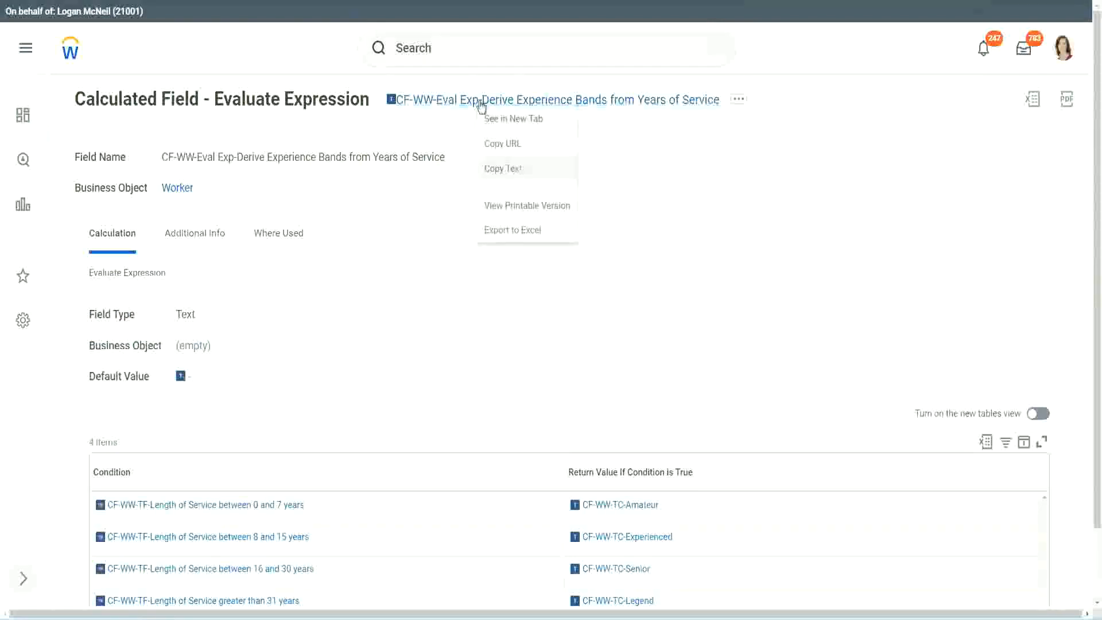
- Search for "create calc field" and open the Create Calculated Field task
left_click(457, 53)
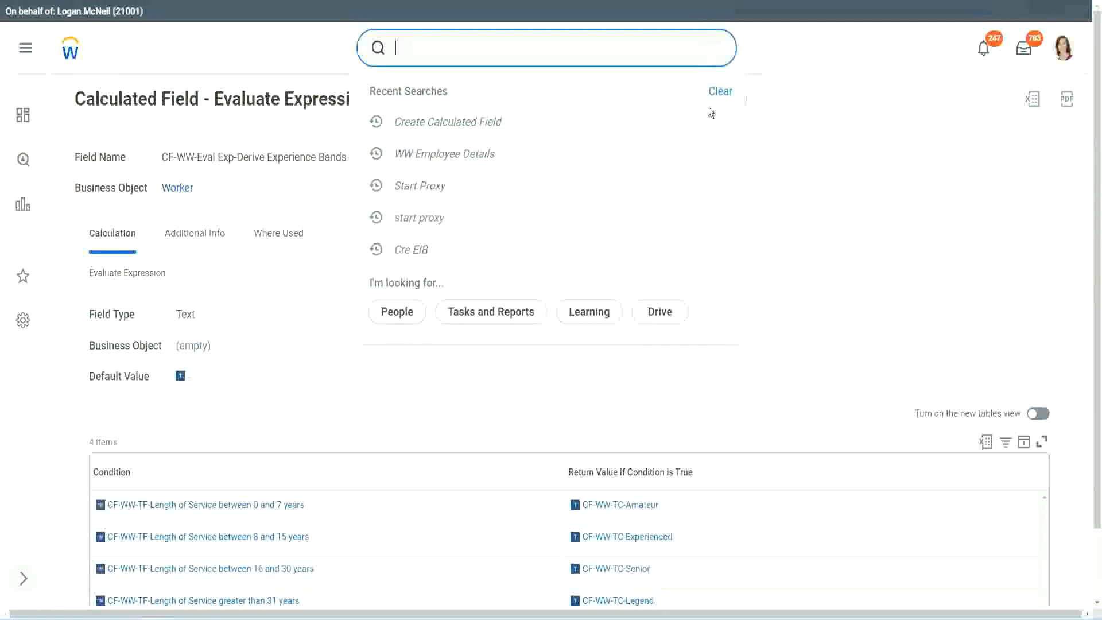
left_click(436, 44)
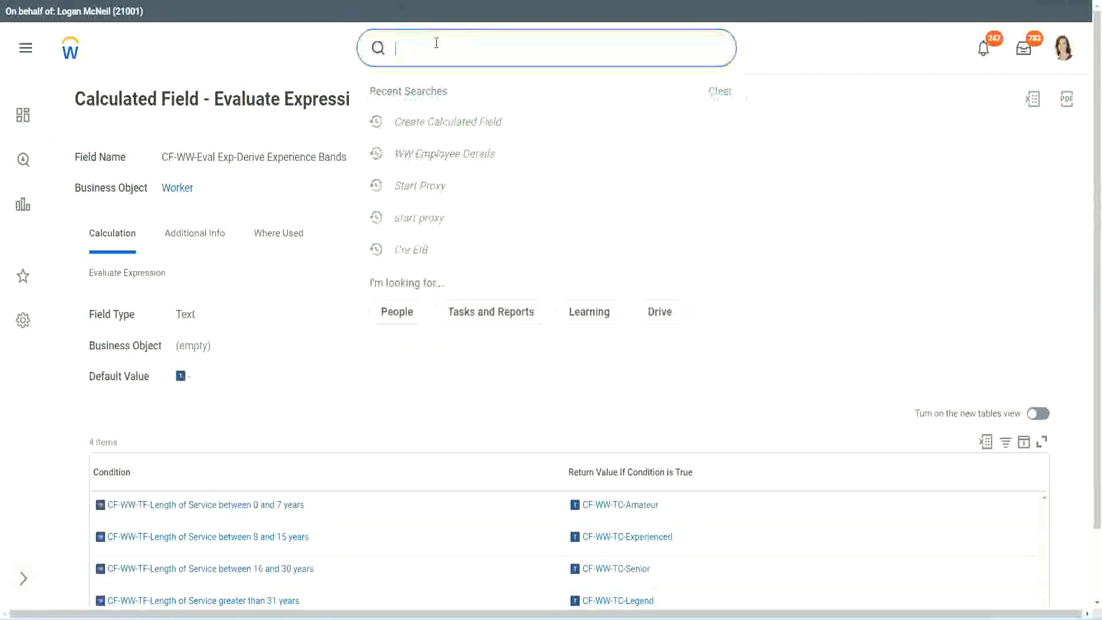
type("create calc")
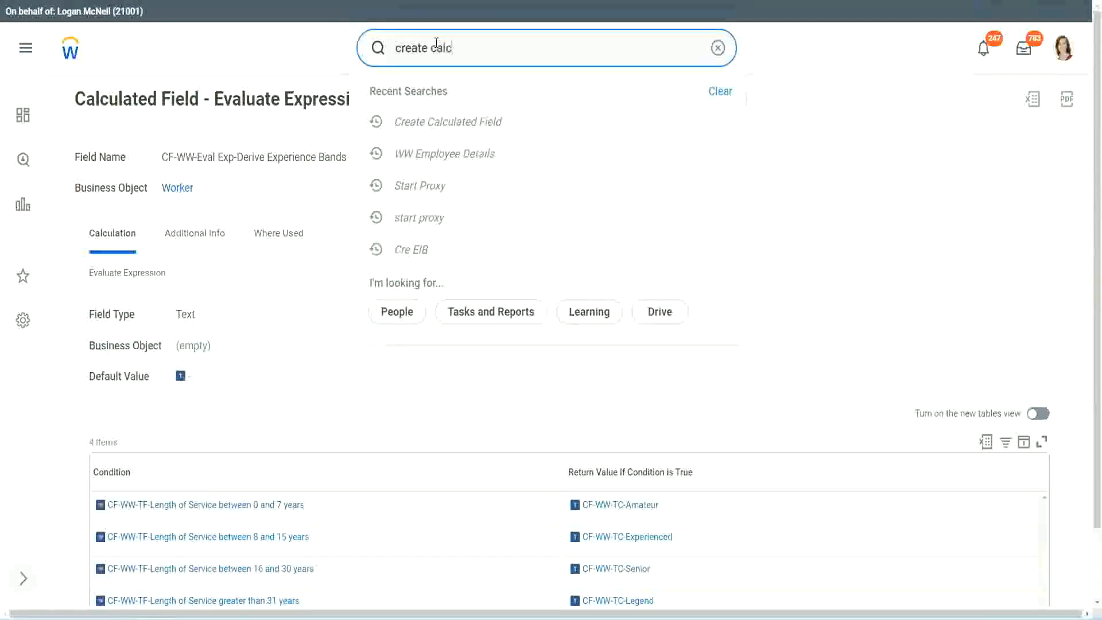
type(" field")
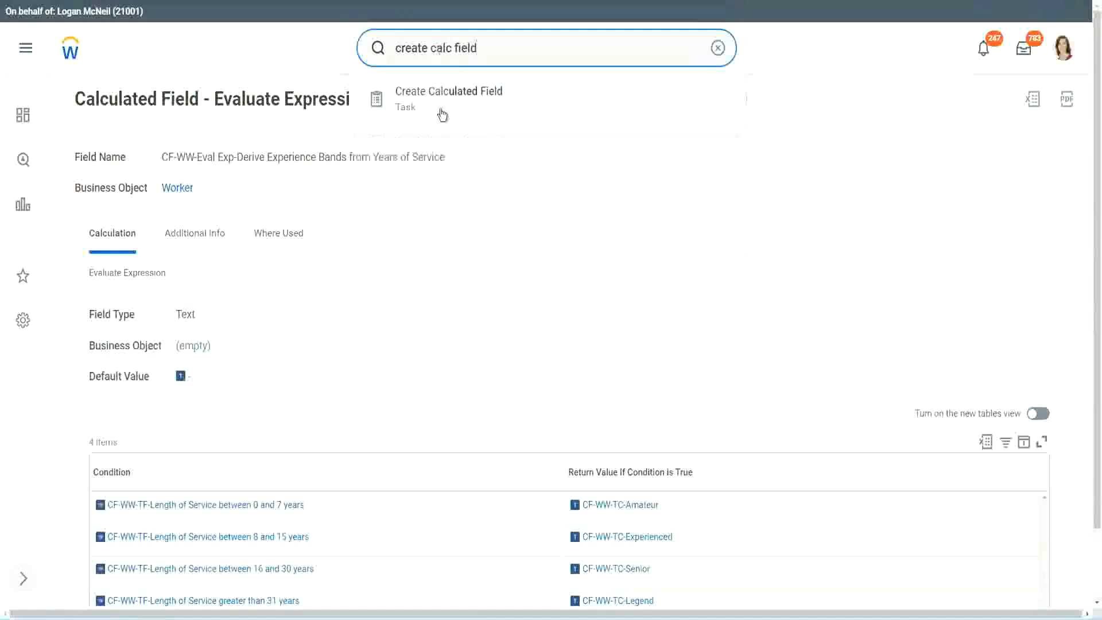
left_click(454, 105)
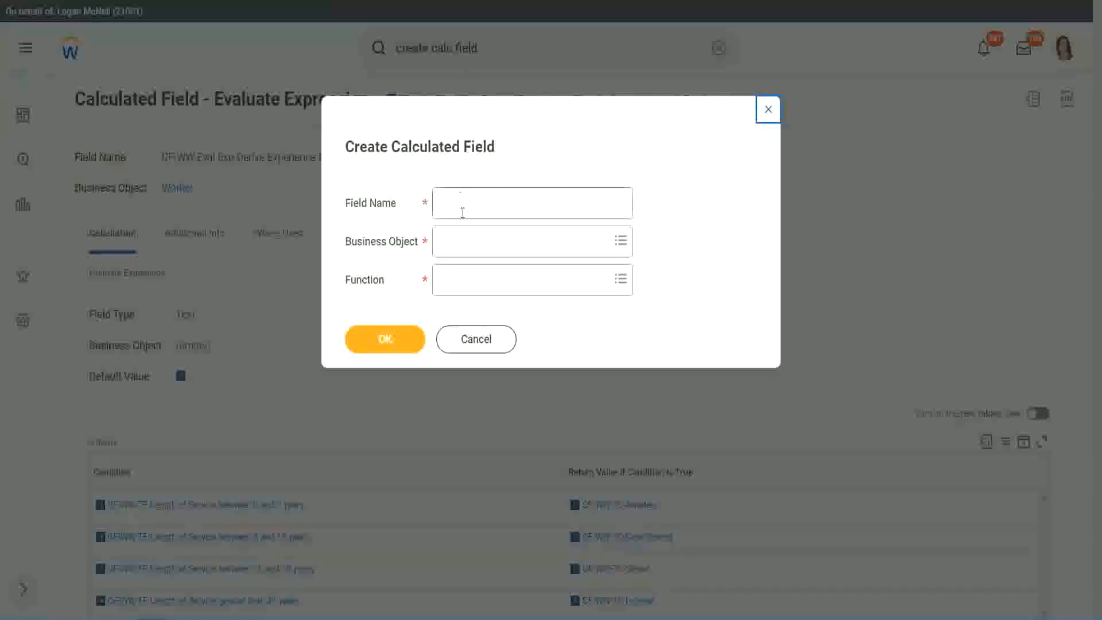
- Name the new calculated field "CF-WW-LRB-Identify Experience Bands from years of Service"
left_click(463, 205)
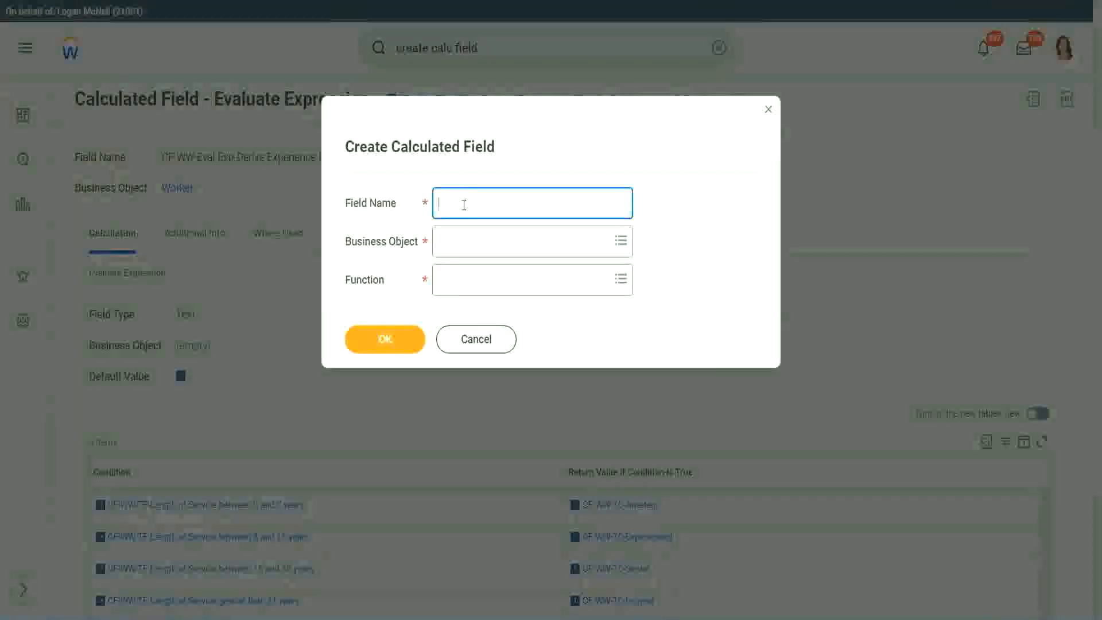
type("CF")
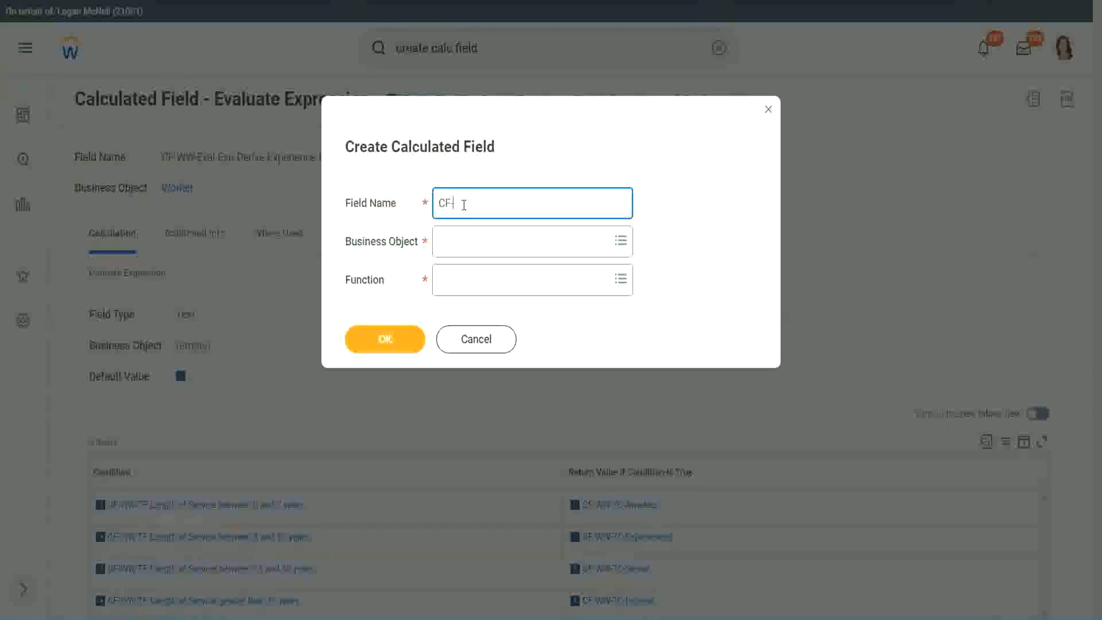
type("-WW")
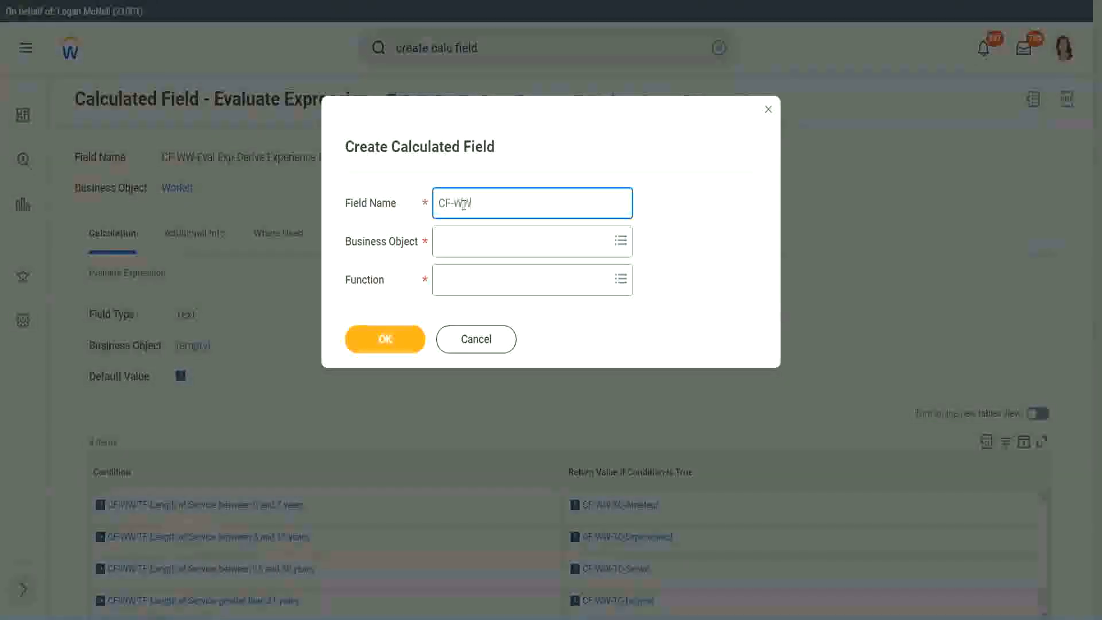
type("-LRB-Identify Exe")
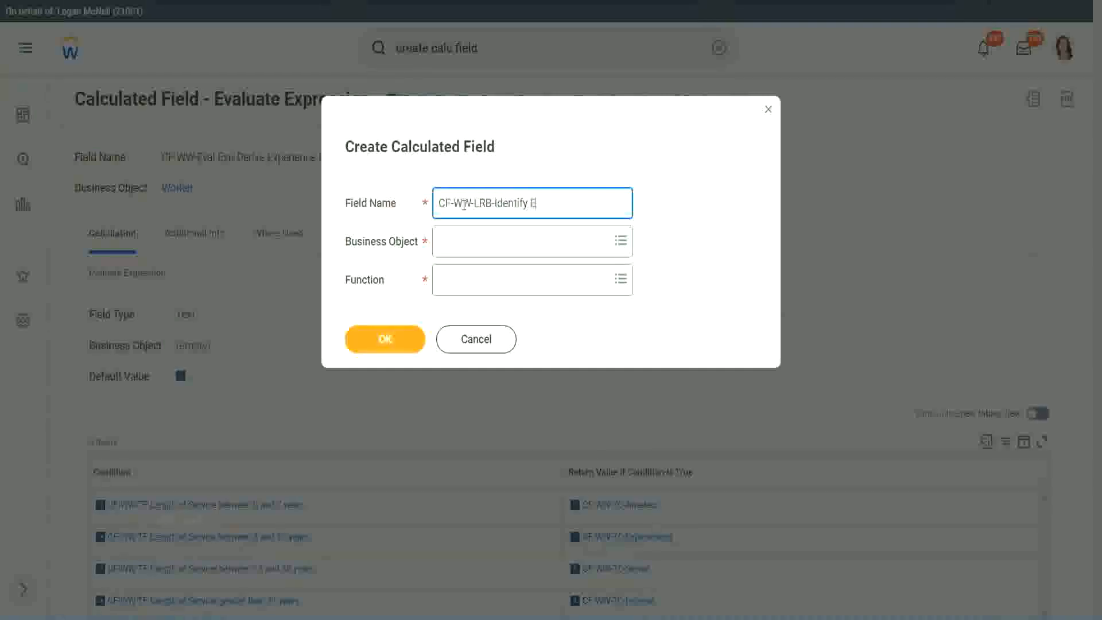
key("BackSpace")
type("perience")
key("BackSpace")
key("BackSpace")
type("ce Bands fro")
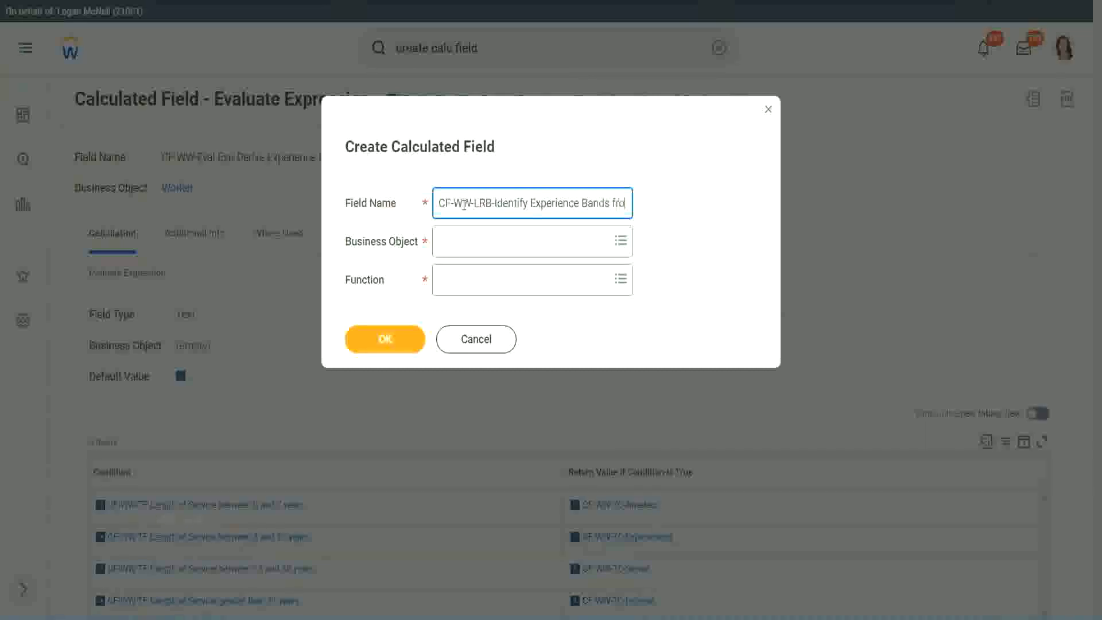
type("m years of")
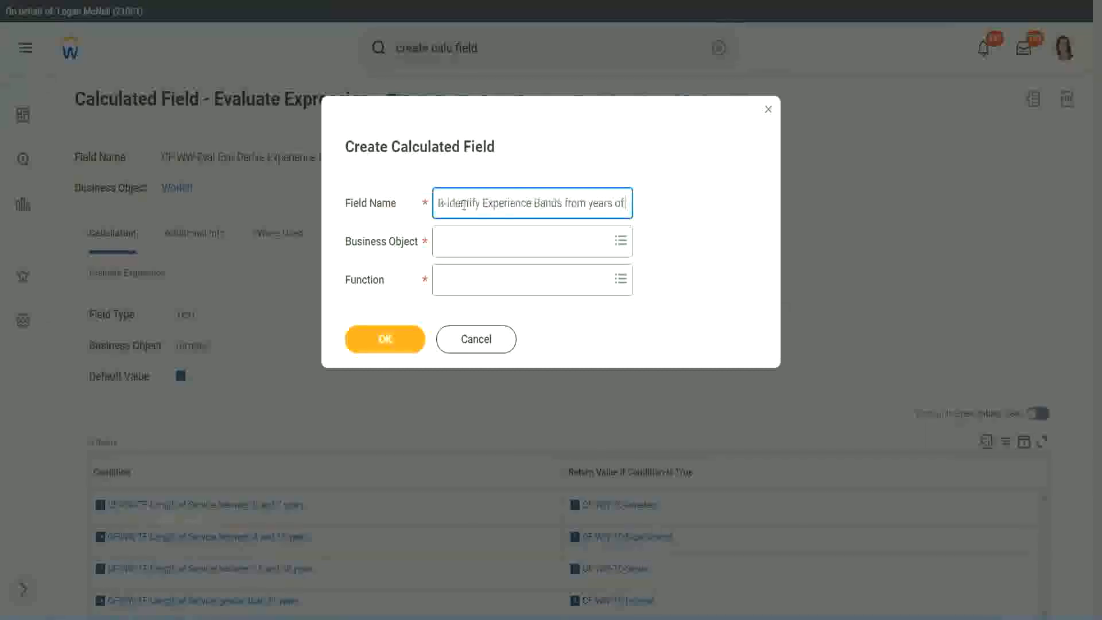
type(" Service")
key("Tab")
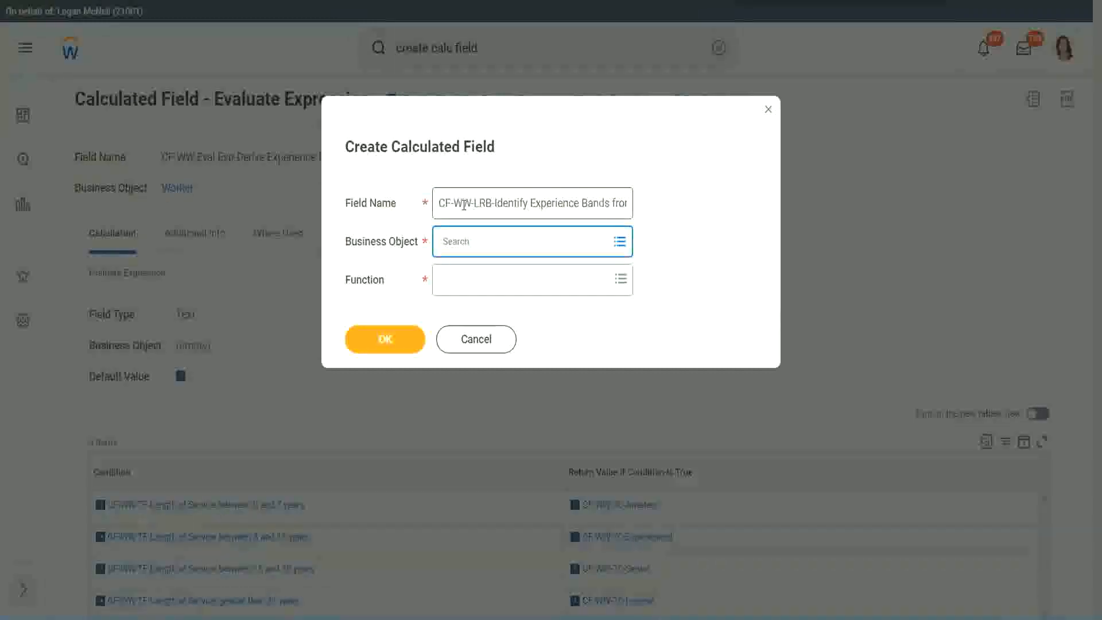
- Set the business object to Worker and the function to Lookup Range Band, and continue to the field's calculation setup
type("worker")
key("Return")
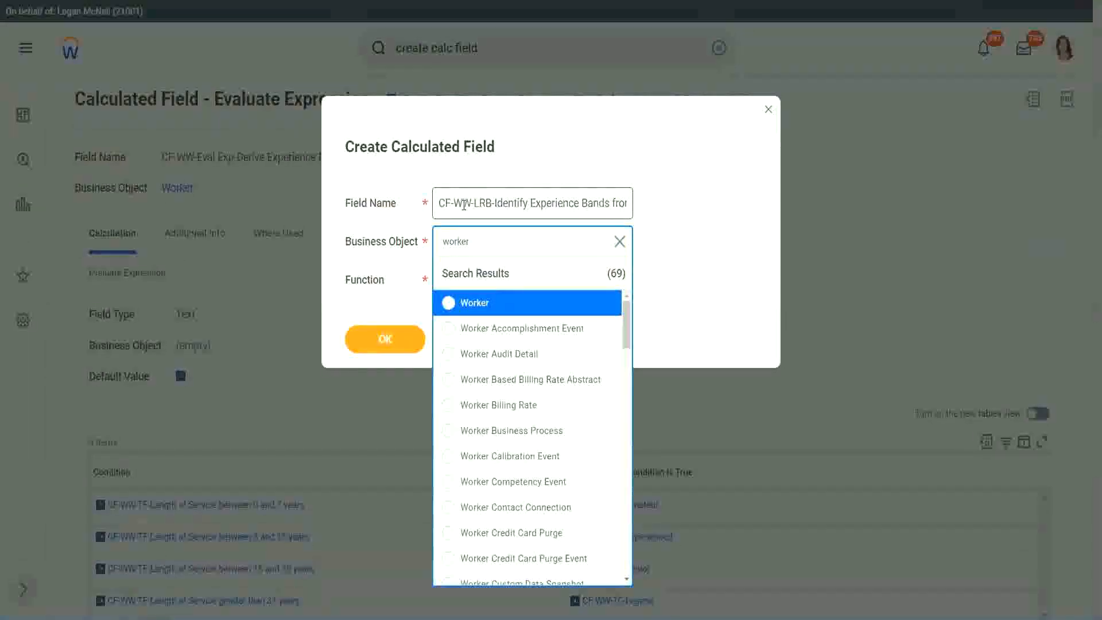
key("Return")
type("lrb")
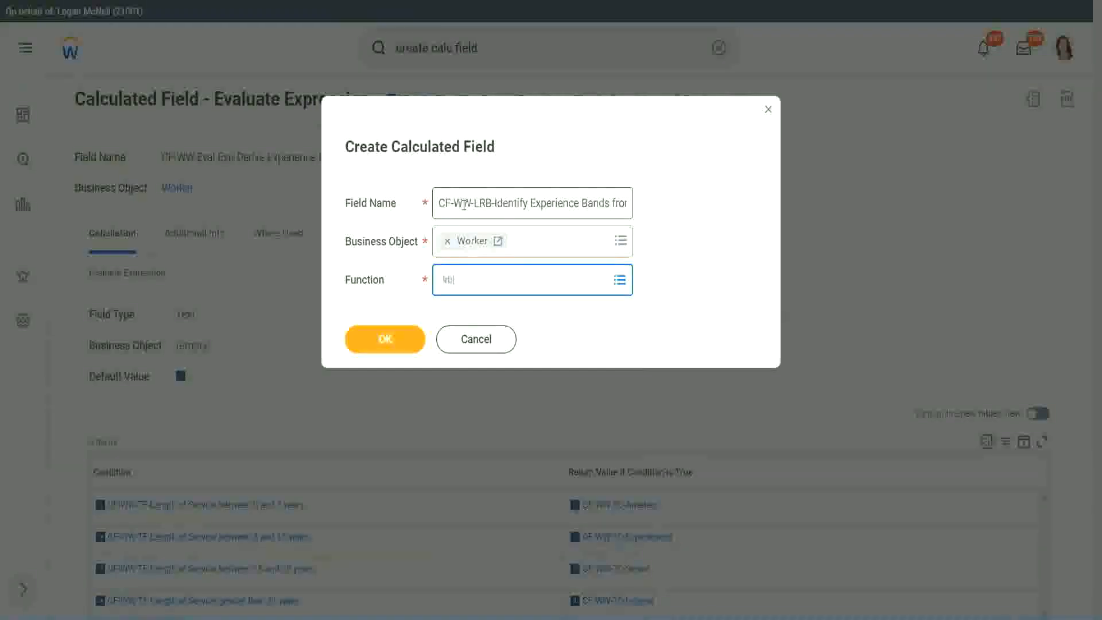
key("Return")
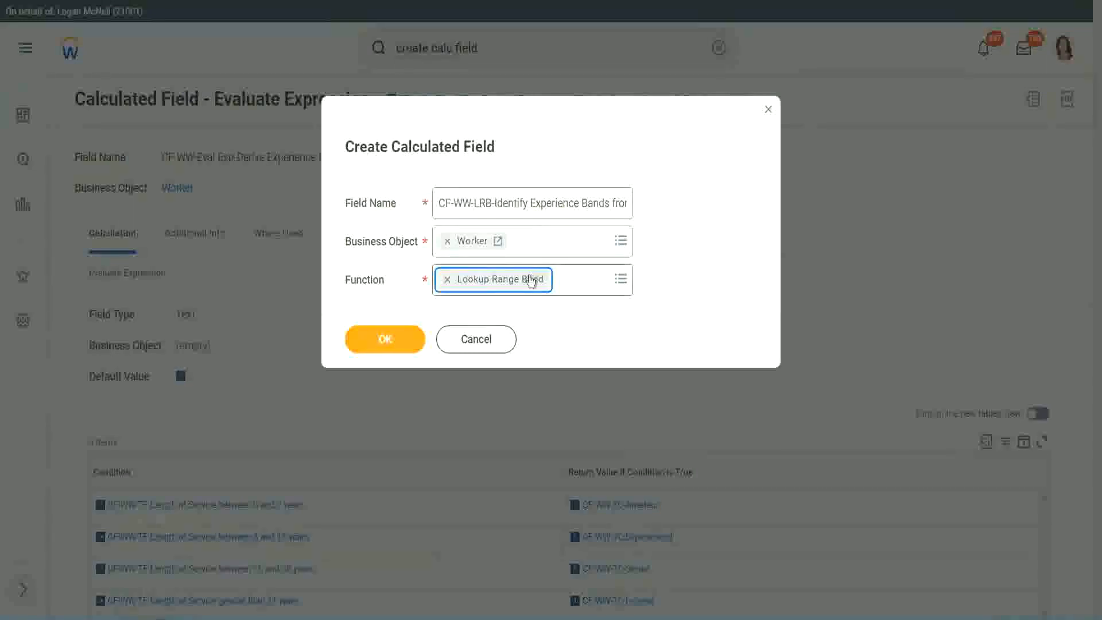
left_click(394, 341)
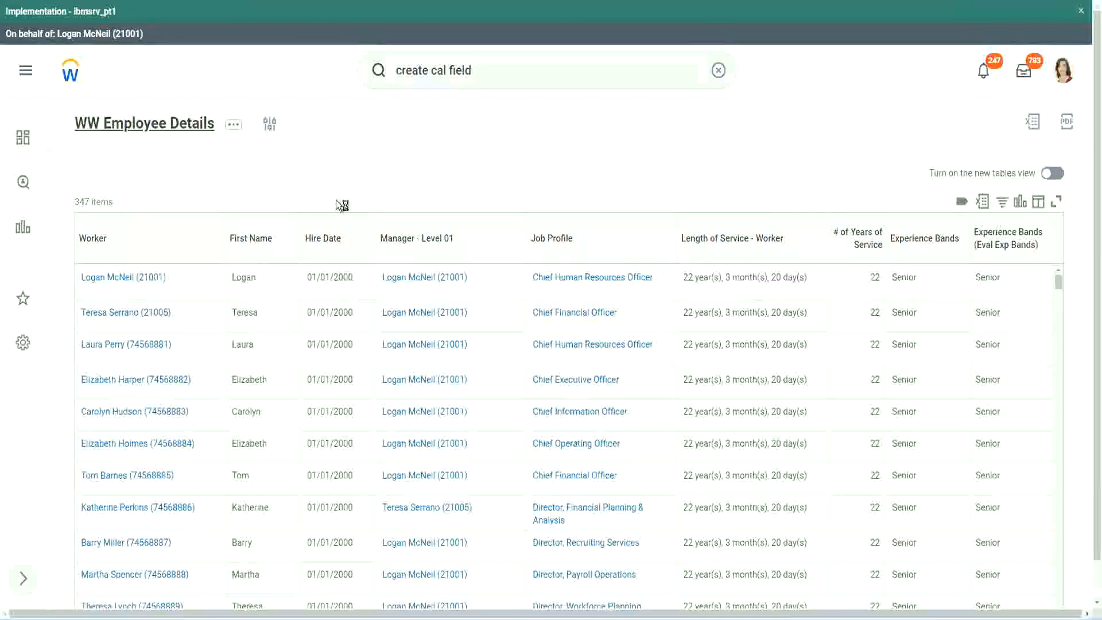
- Set the source field to "CF-WW-Convert Text To Number-Number of Years from Length of Service", copying its name from the WW Employee Details report definition
left_click(396, 355)
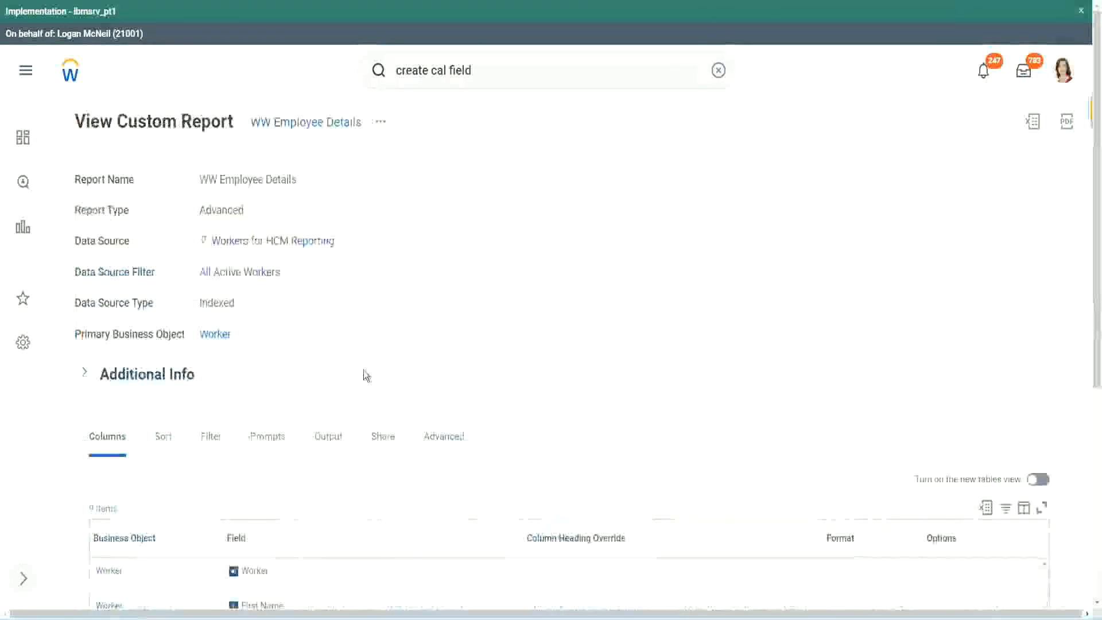
scroll(367, 374, "down", 6)
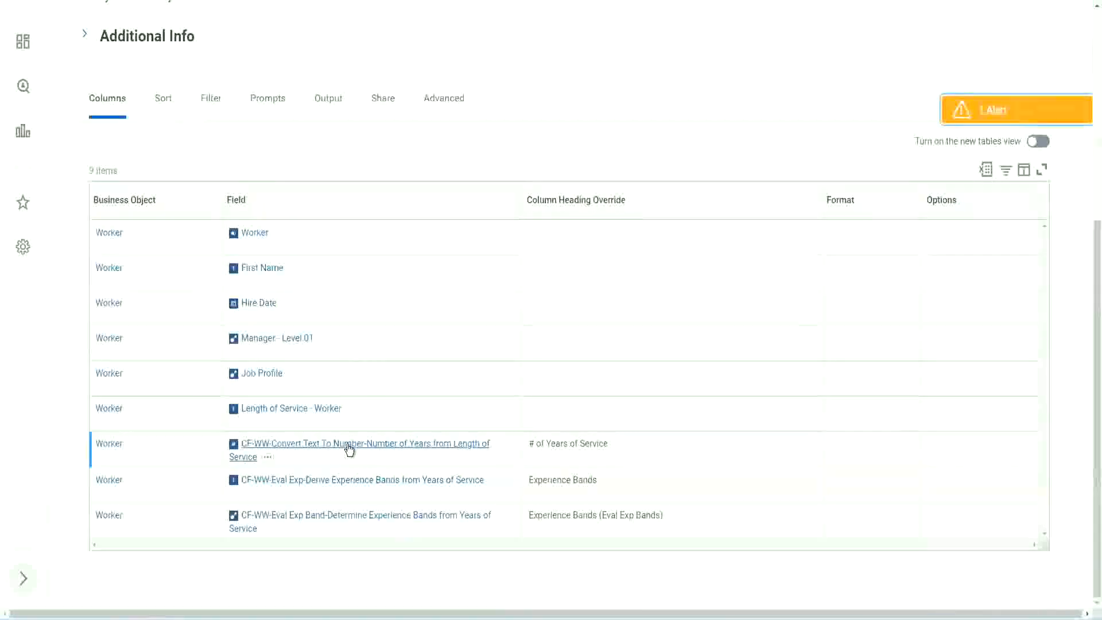
right_click(350, 450)
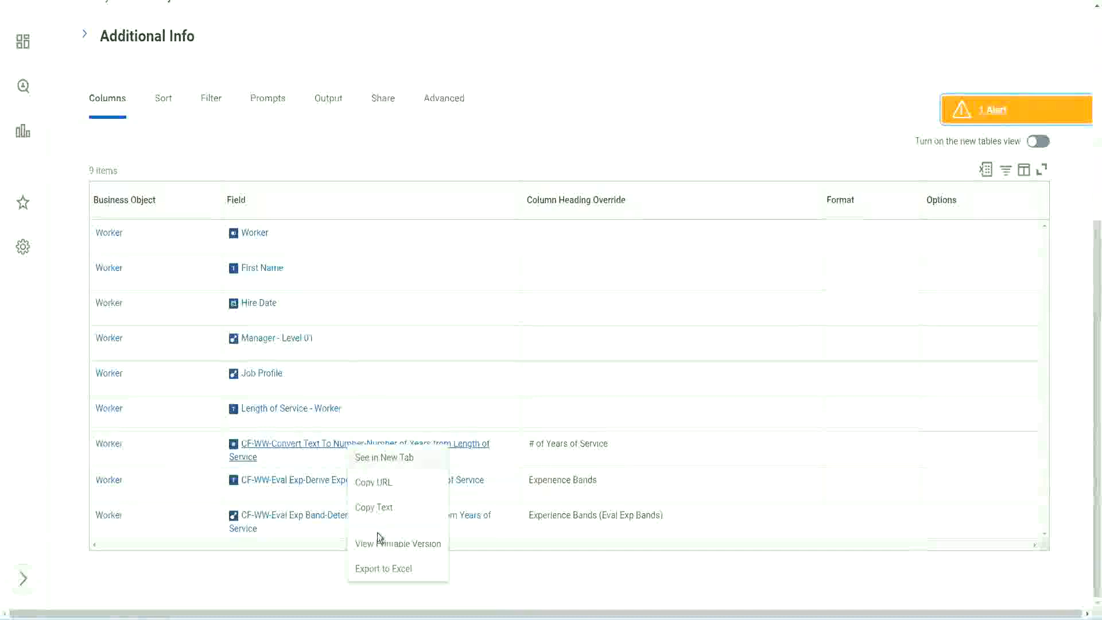
left_click(379, 509)
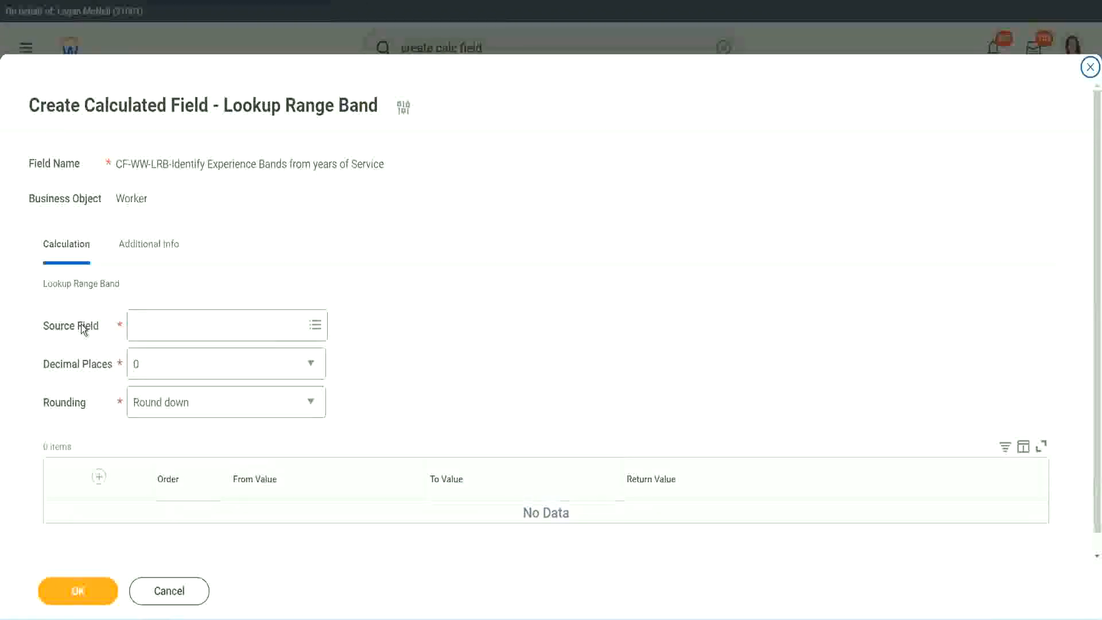
left_click(171, 324)
key("Return")
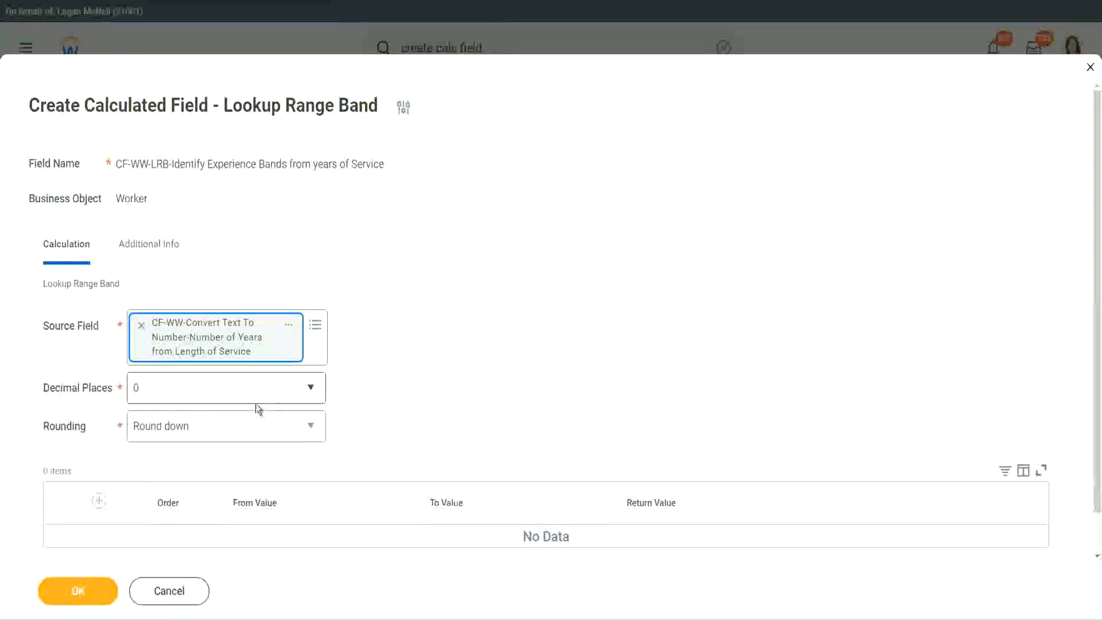
- Review the decimal places choices and set the calculation's rounding to Round
left_click(216, 394)
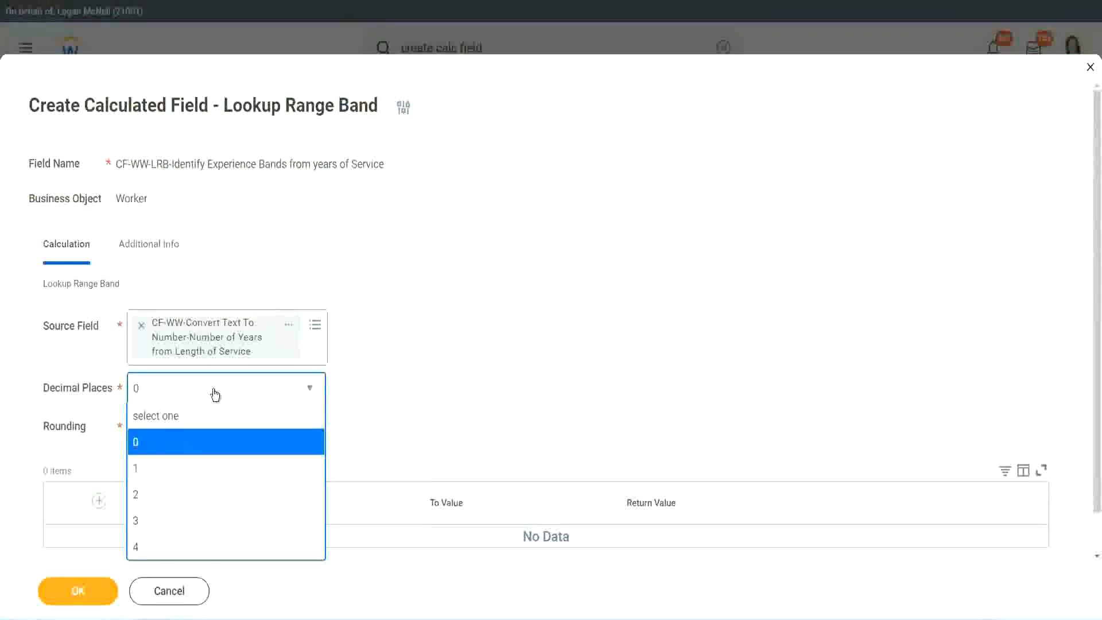
left_click(430, 377)
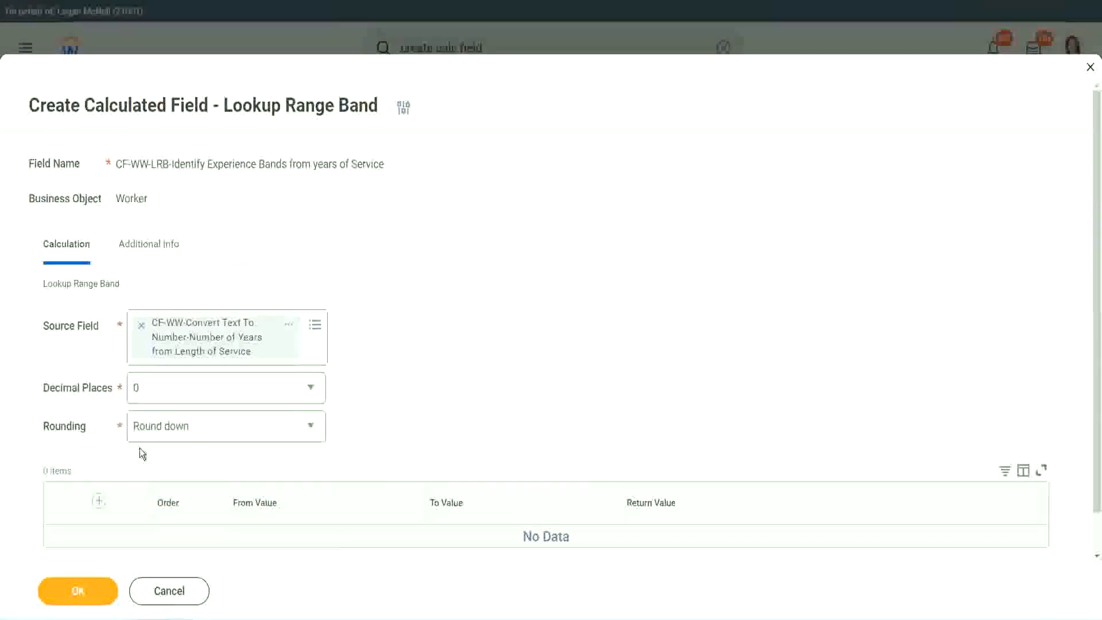
left_click(177, 430)
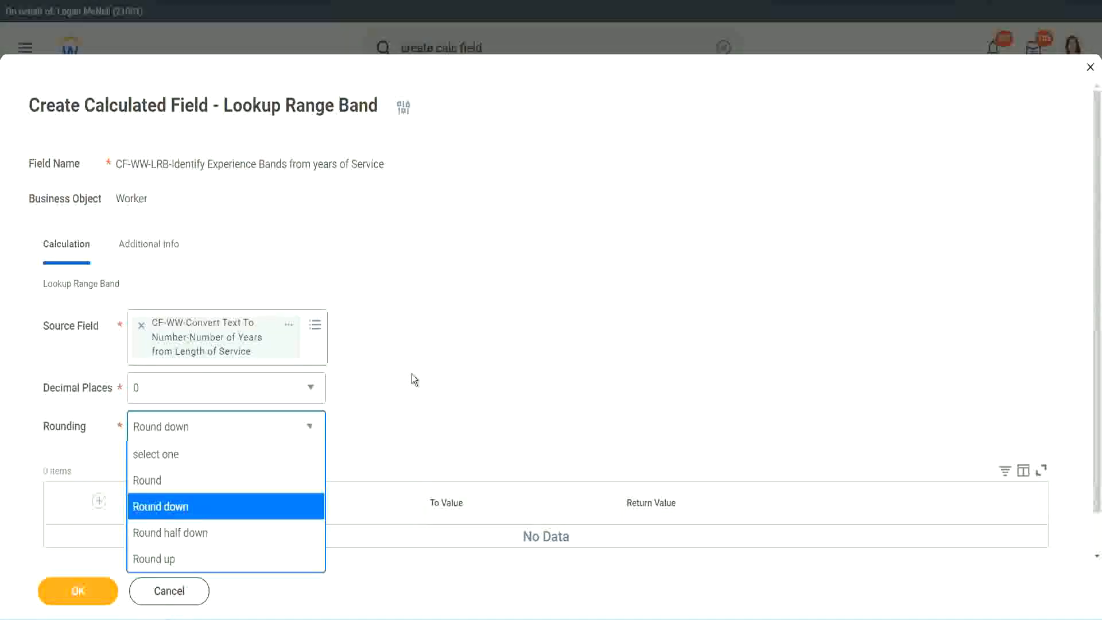
left_click(387, 423)
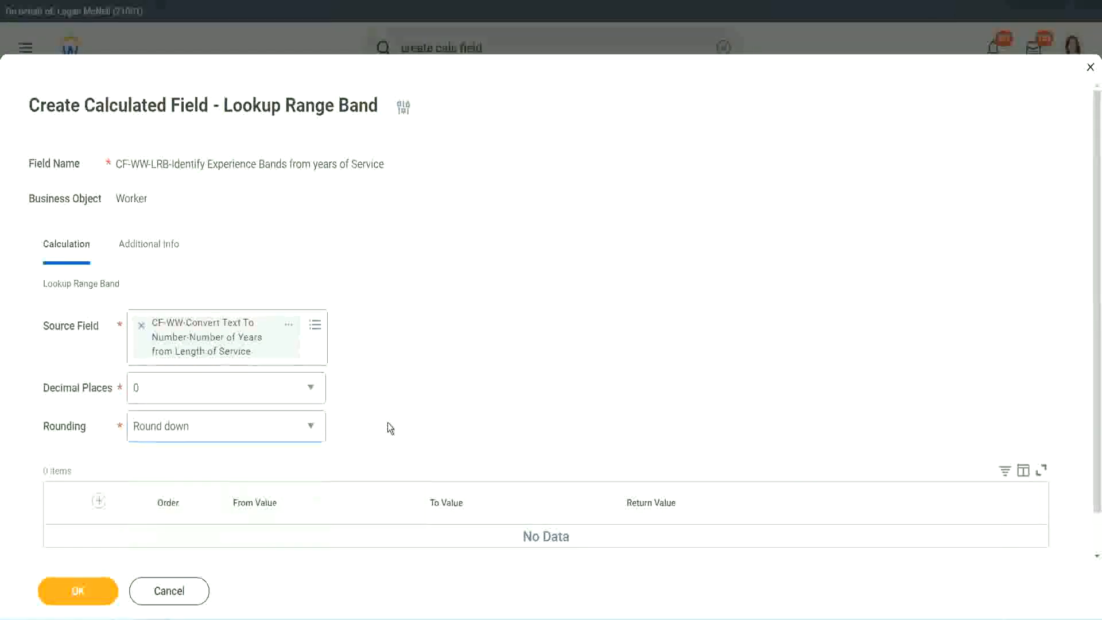
left_click(185, 424)
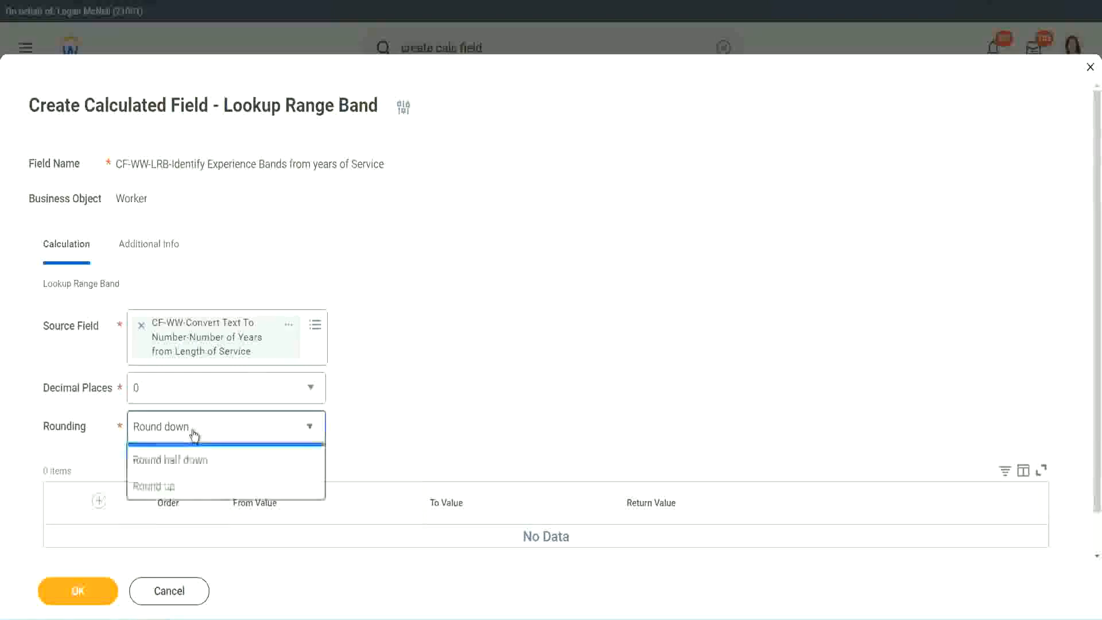
left_click(183, 481)
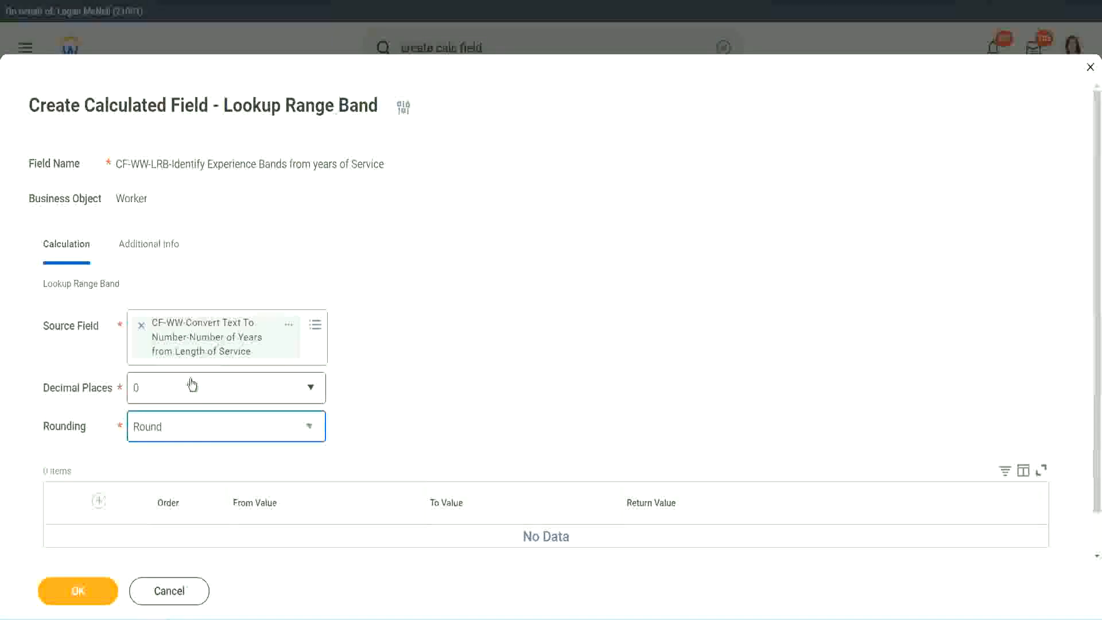
- Add a range band from 0 to 7 with the return value "Amateur"
left_click(101, 503)
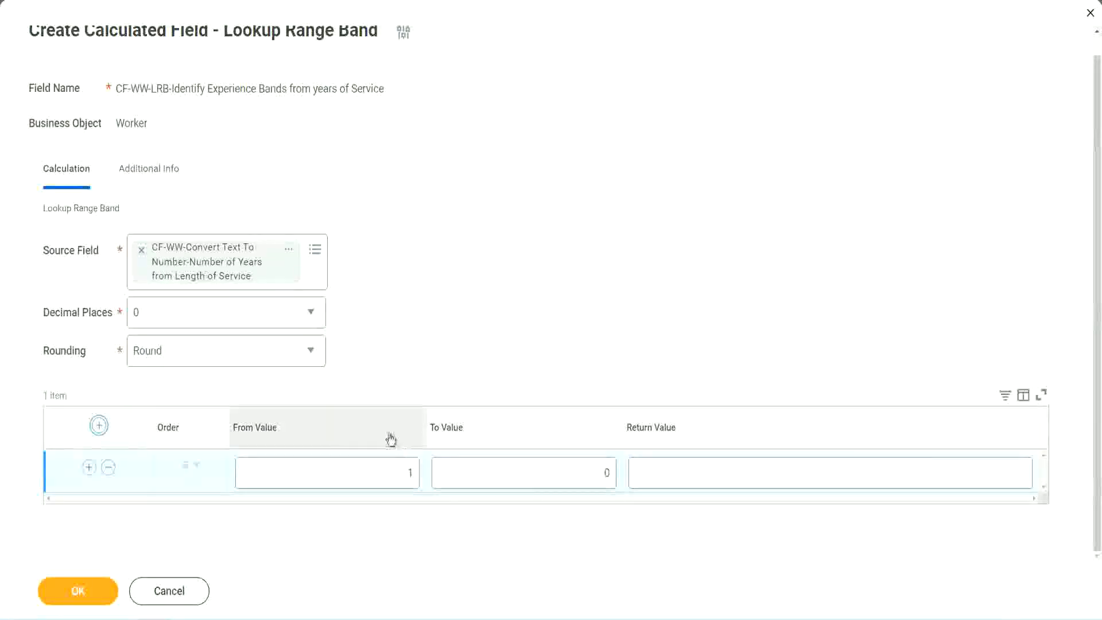
left_click(406, 485)
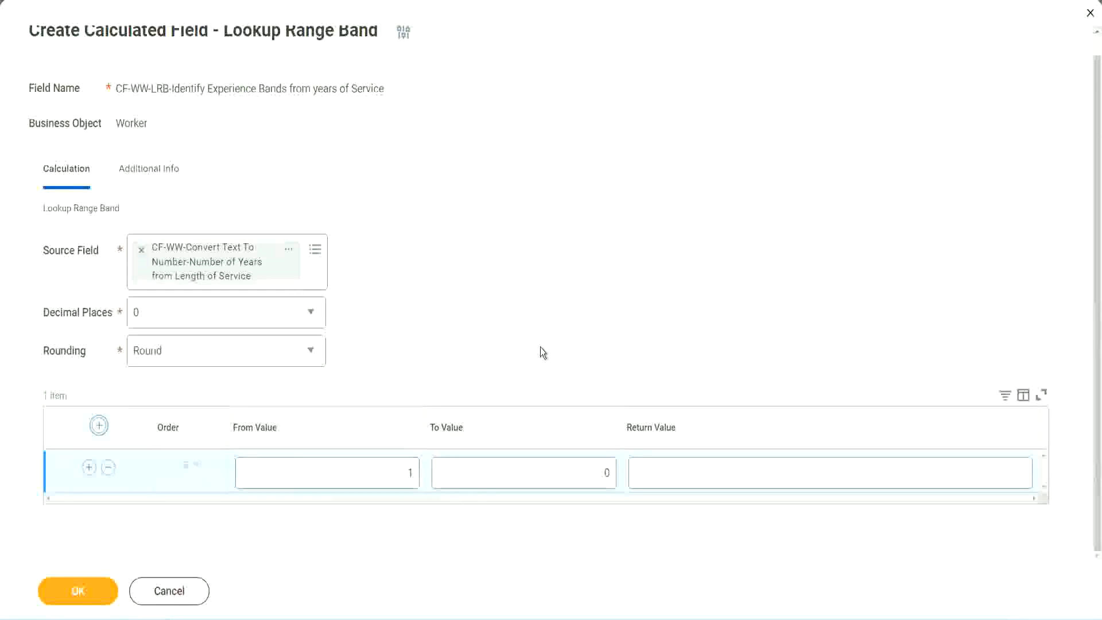
double_click(403, 477)
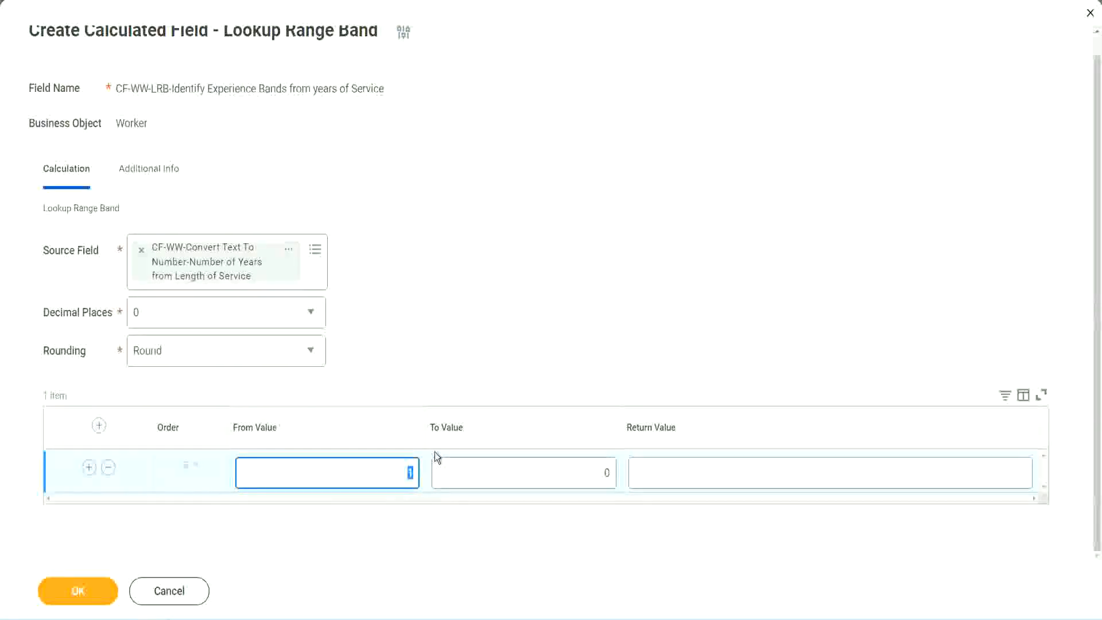
type("0")
key("Tab")
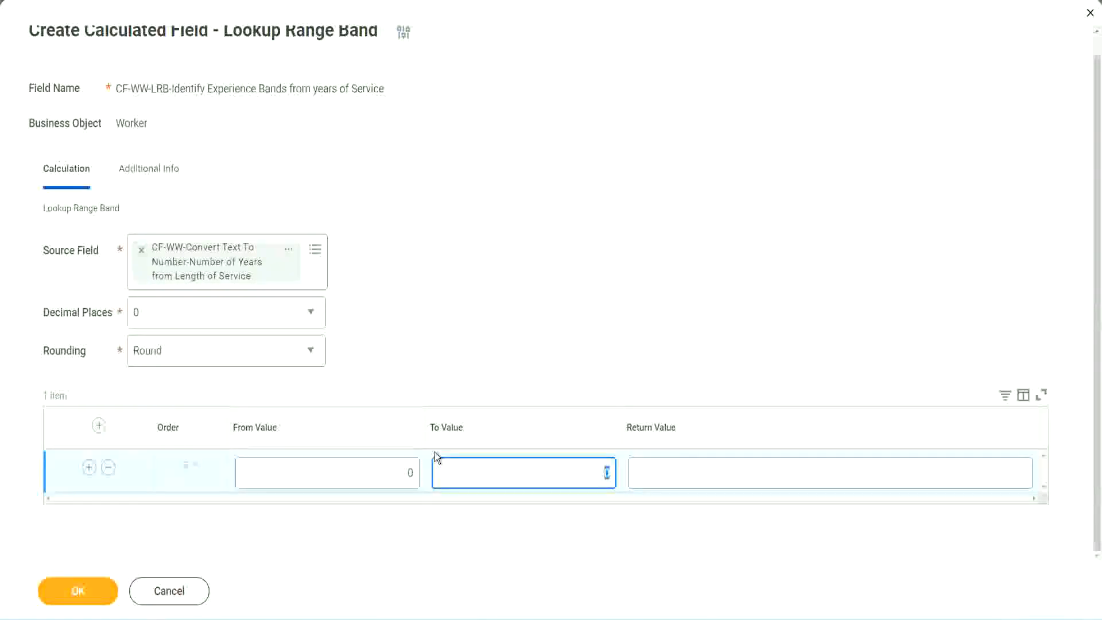
type("7")
key("Tab")
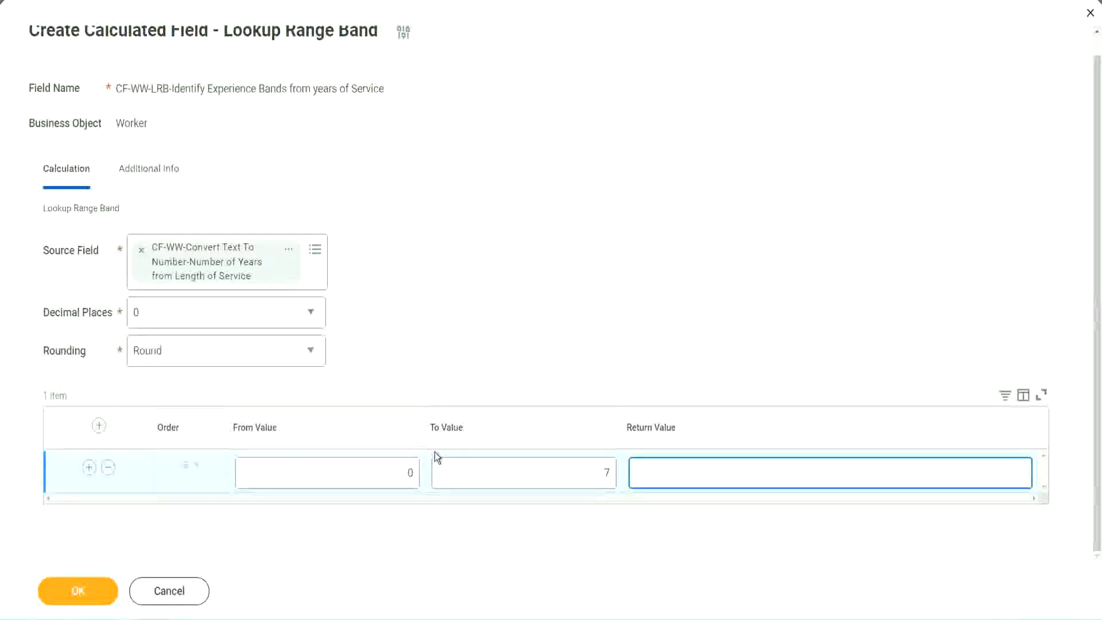
type("Amateur")
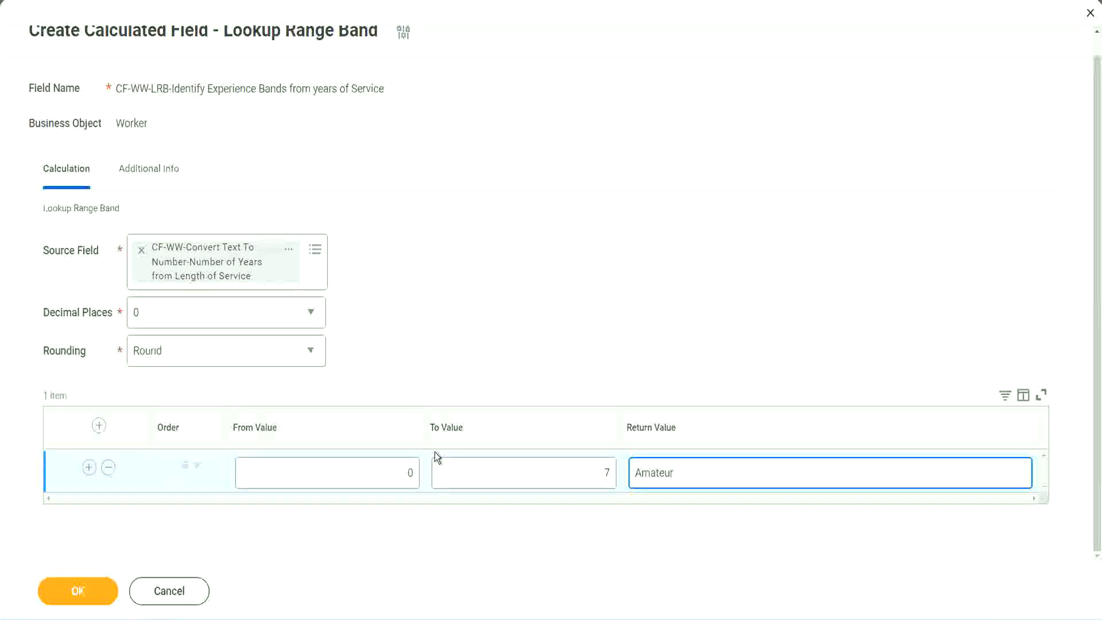
- Add a second range band from 8 to 15 with the return value "Experienced"
left_click(381, 480)
left_click(590, 463)
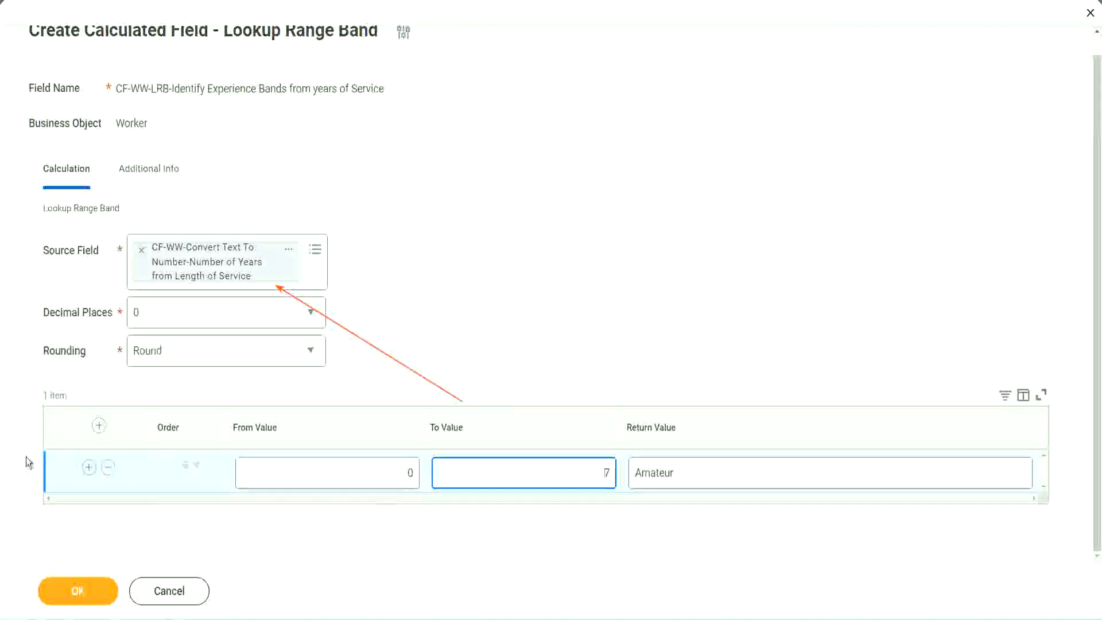
left_click(88, 467)
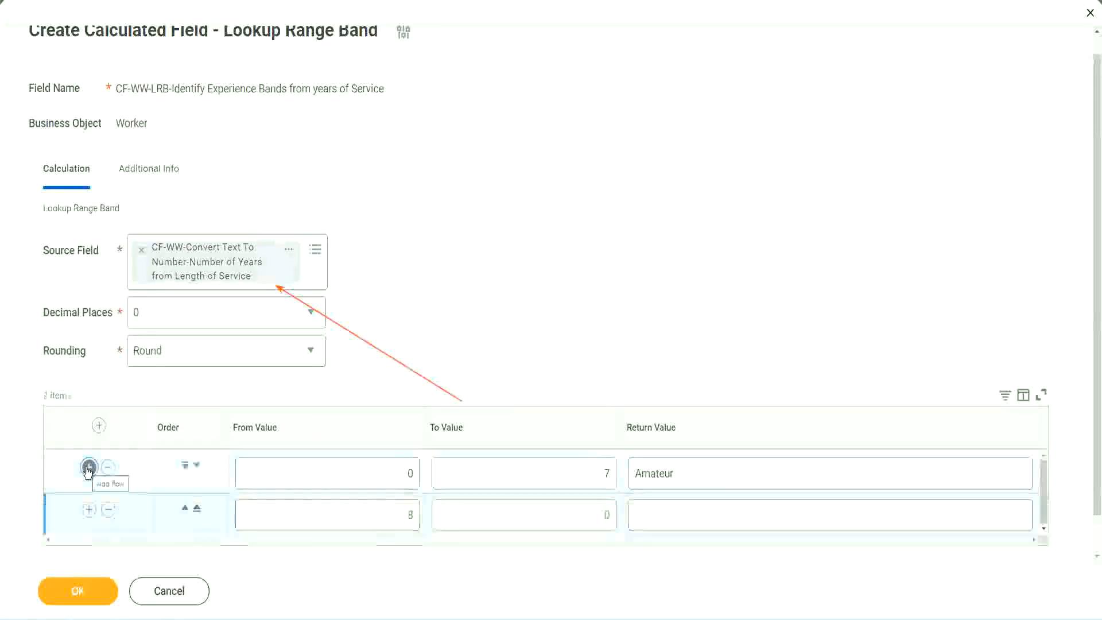
left_click(416, 515)
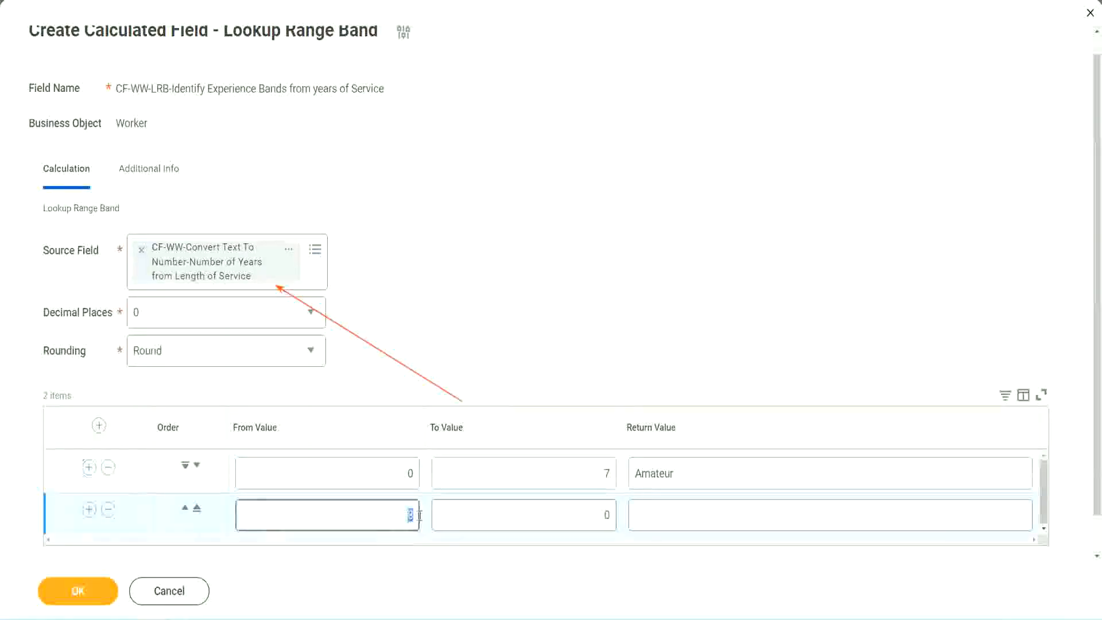
left_click(402, 473)
left_click(600, 478)
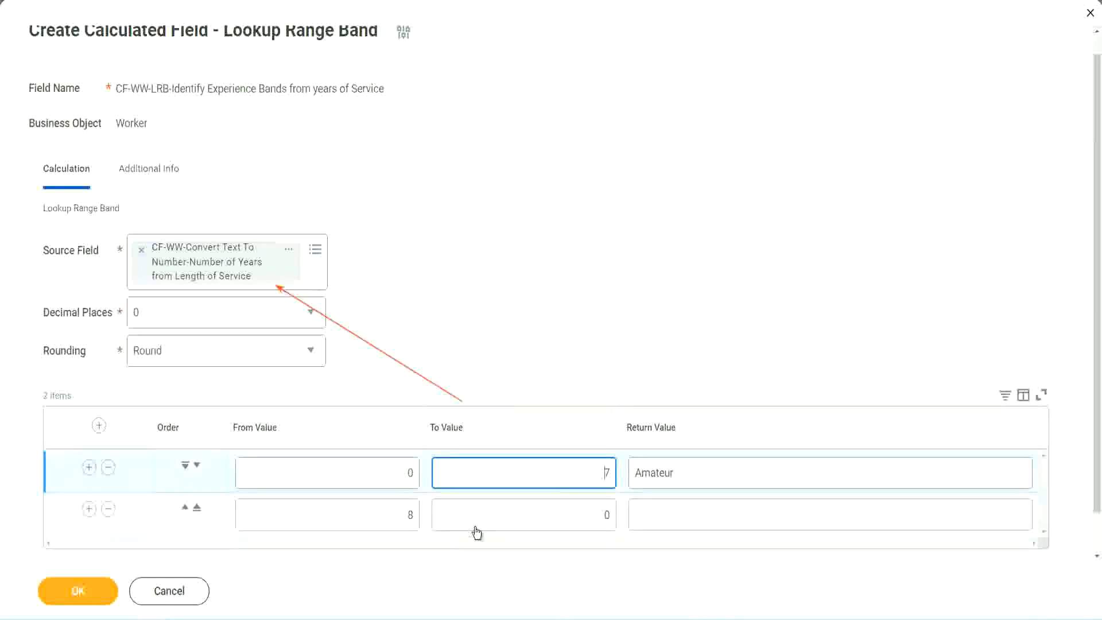
left_click(390, 516)
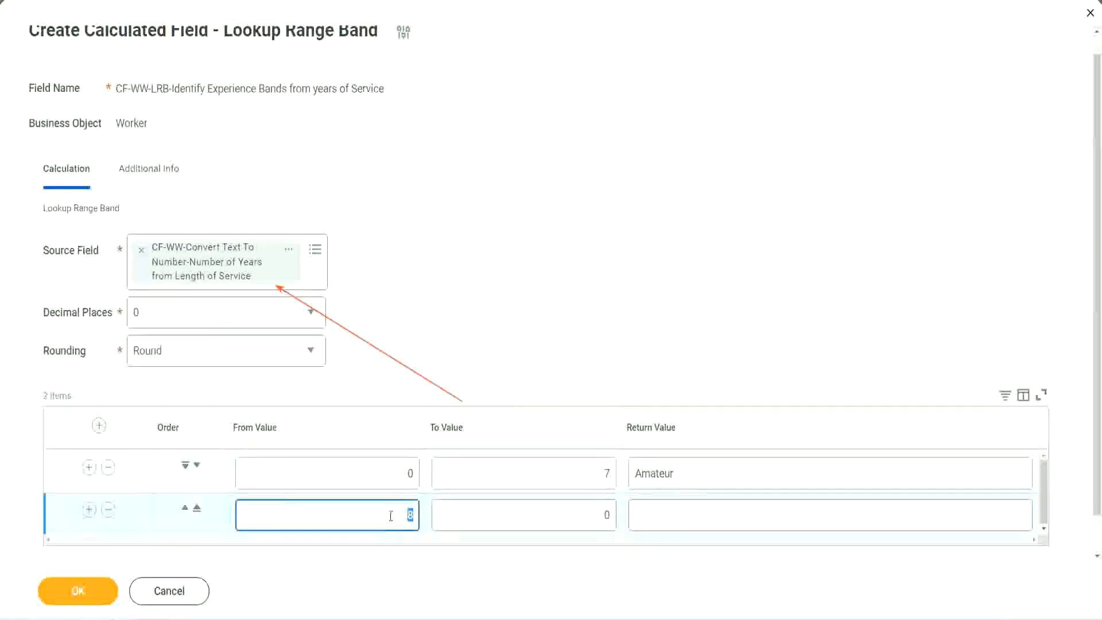
left_click(599, 515)
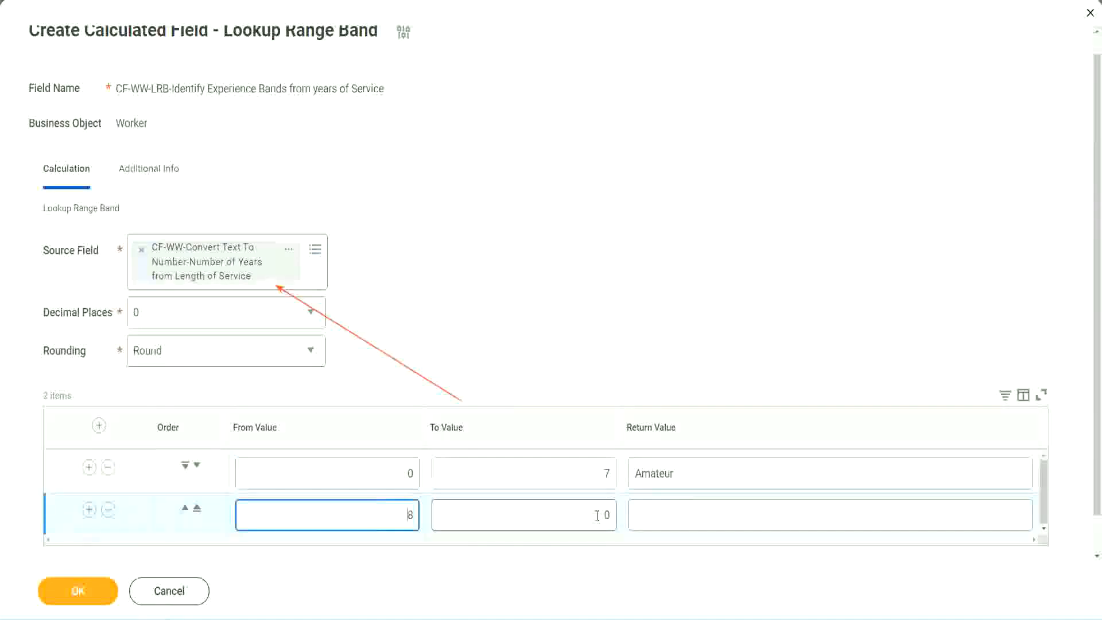
left_click(597, 515)
key("BackSpace")
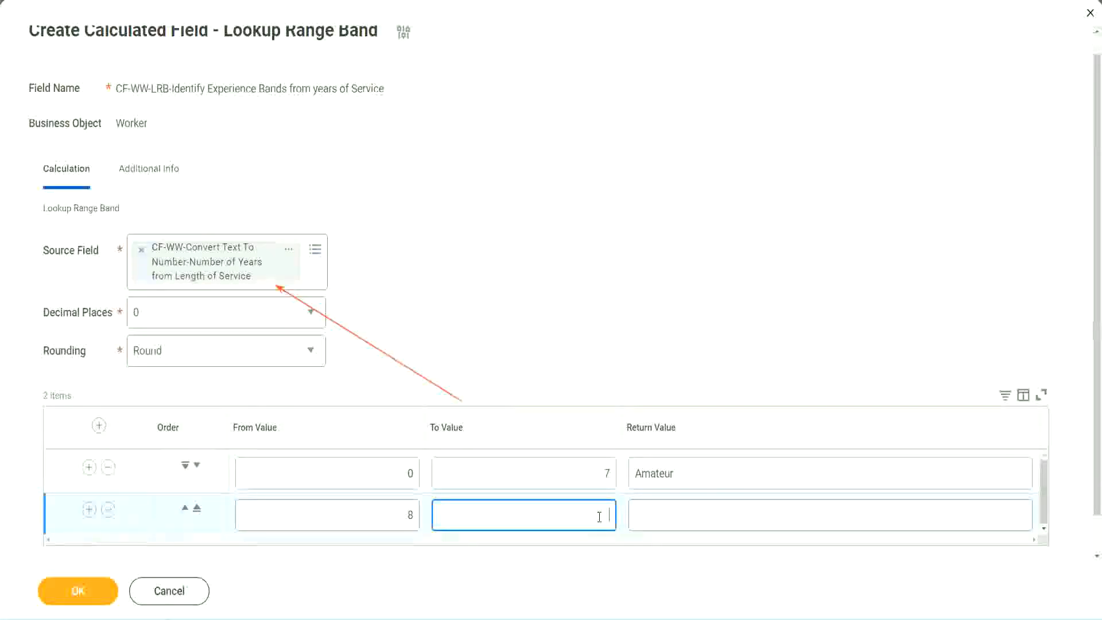
type("15")
left_click(680, 512)
type("Ex")
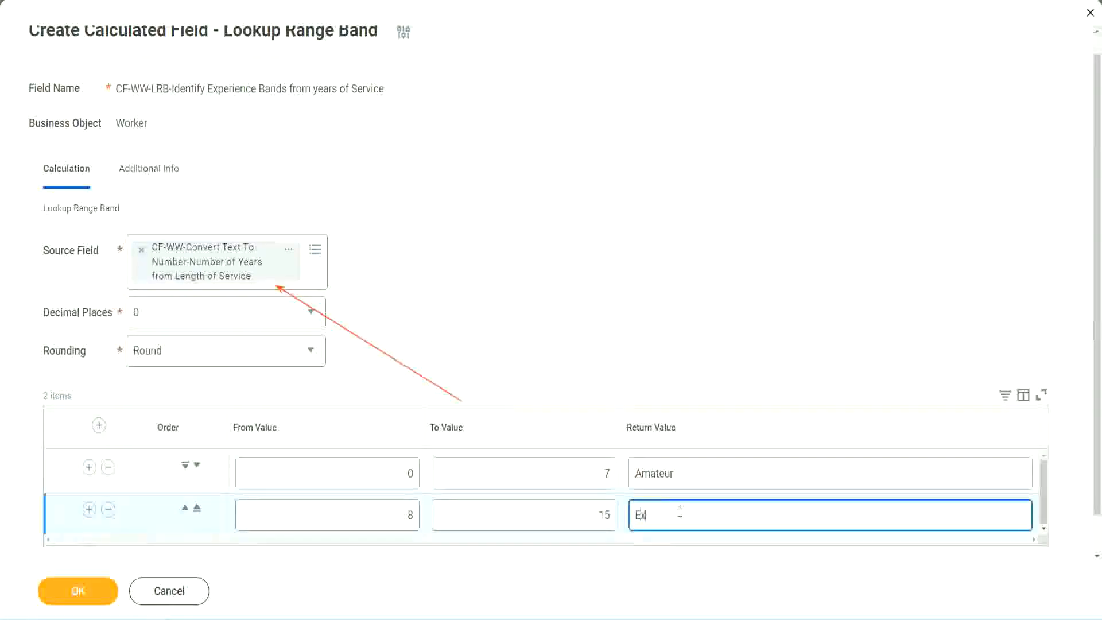
type("perienced")
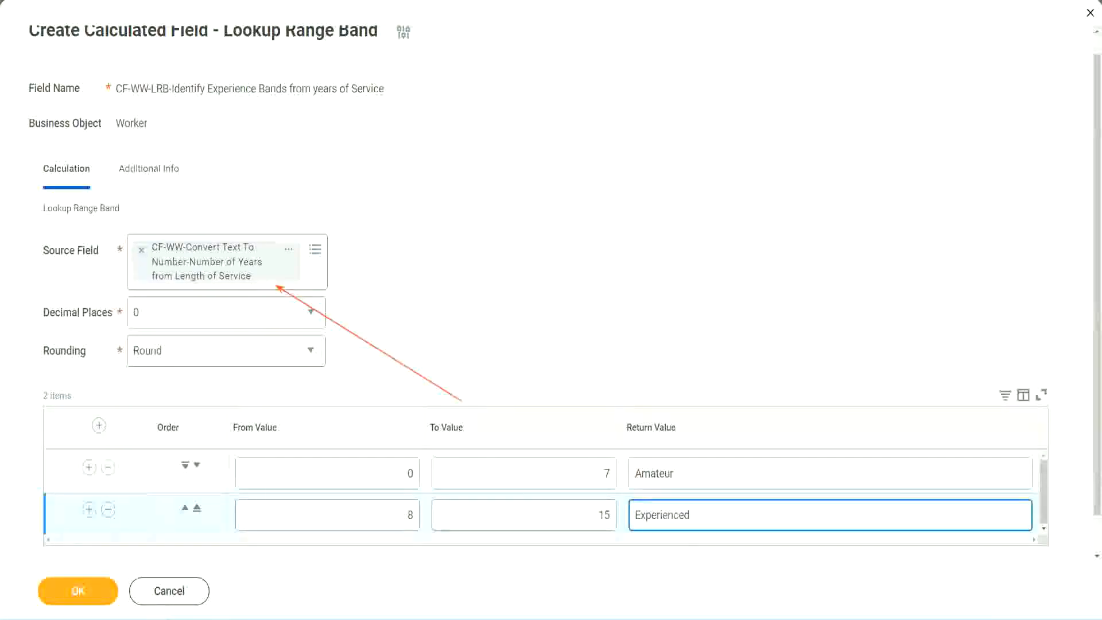
- Add a third range band from 16 to 30 with the return value "Senior"
left_click(89, 509)
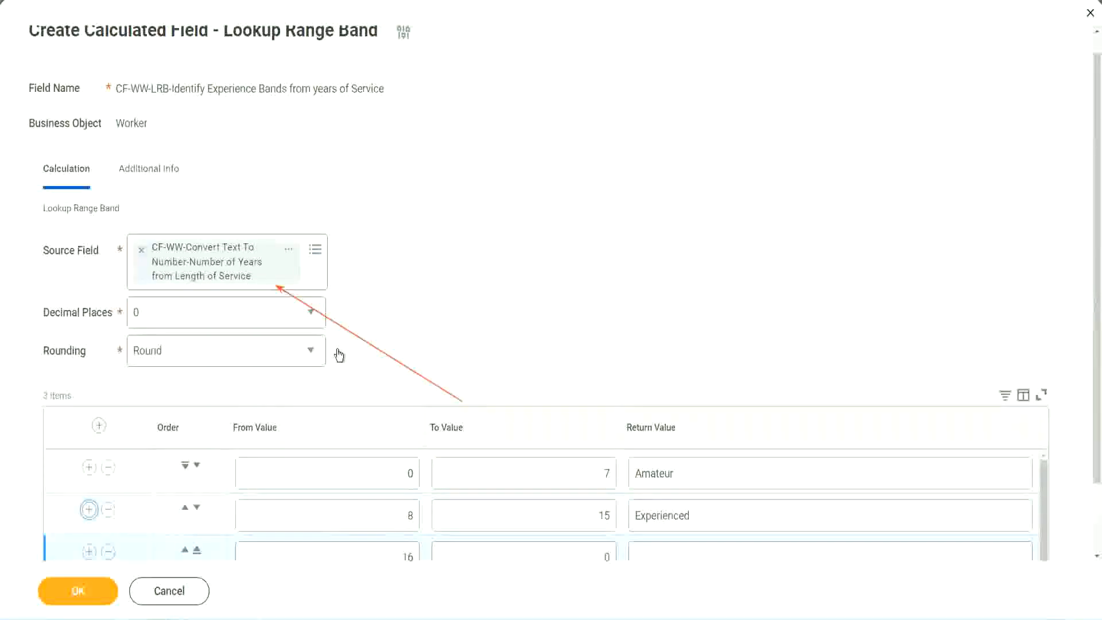
scroll(474, 345, "down", 2)
left_click(389, 476)
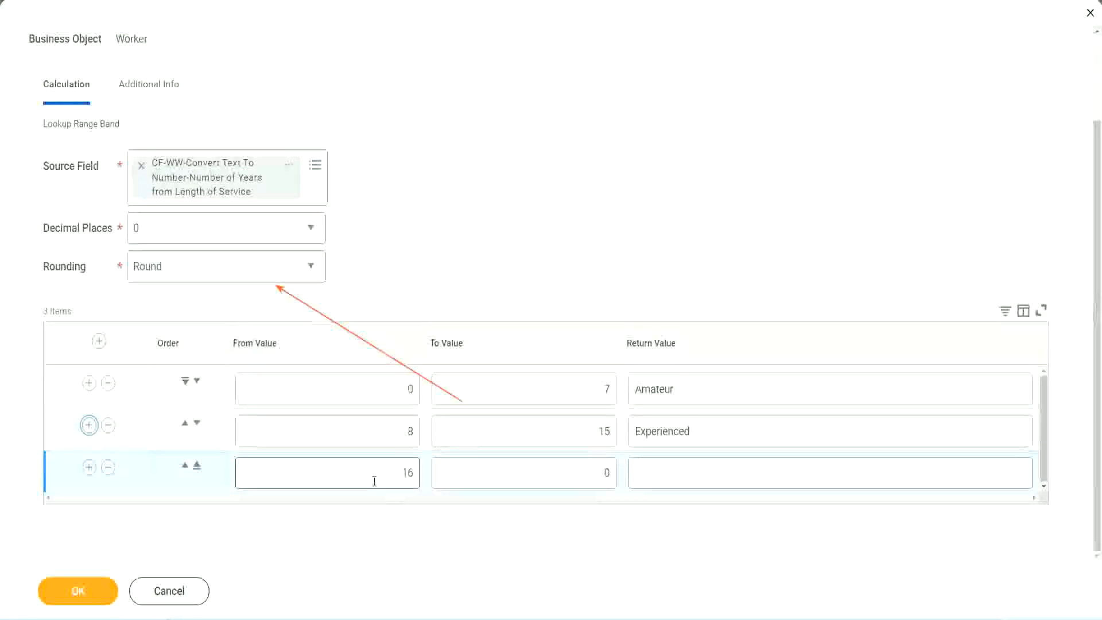
left_click(553, 474)
left_click(587, 471)
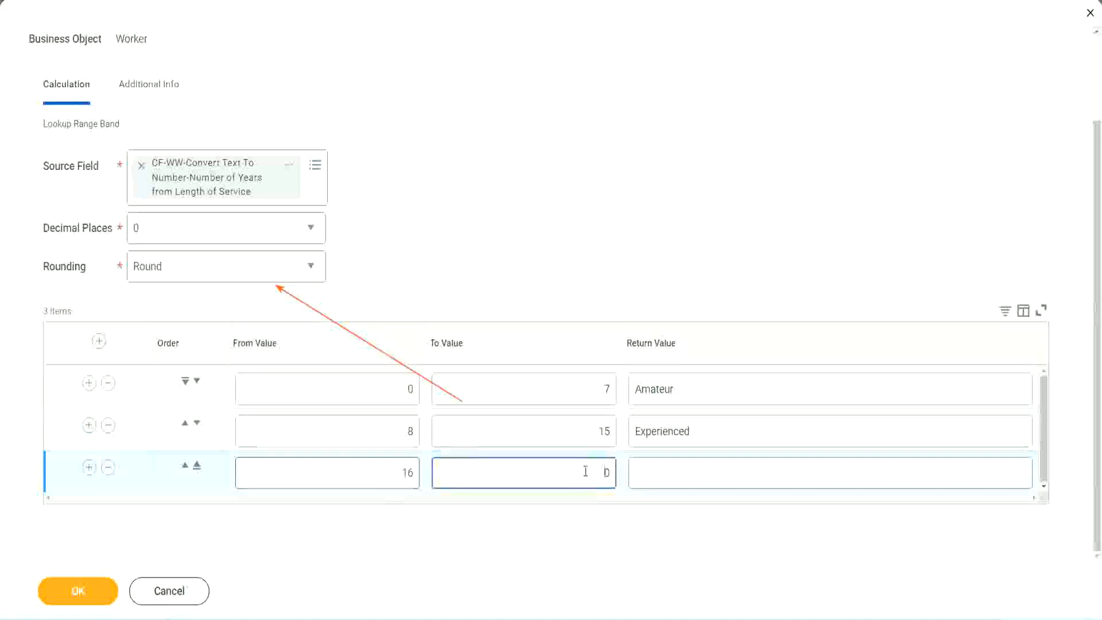
type("3")
key("Tab")
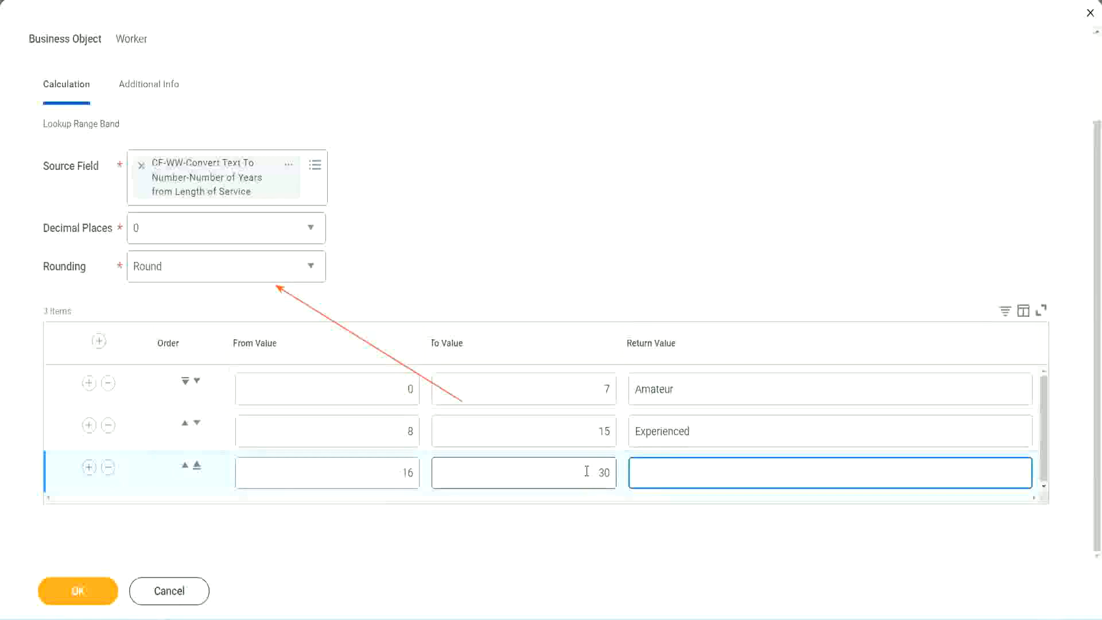
type("Senior")
- Add a fourth range band from 31 to 1000 with the return value "Legend"
left_click(89, 467)
left_click(361, 464)
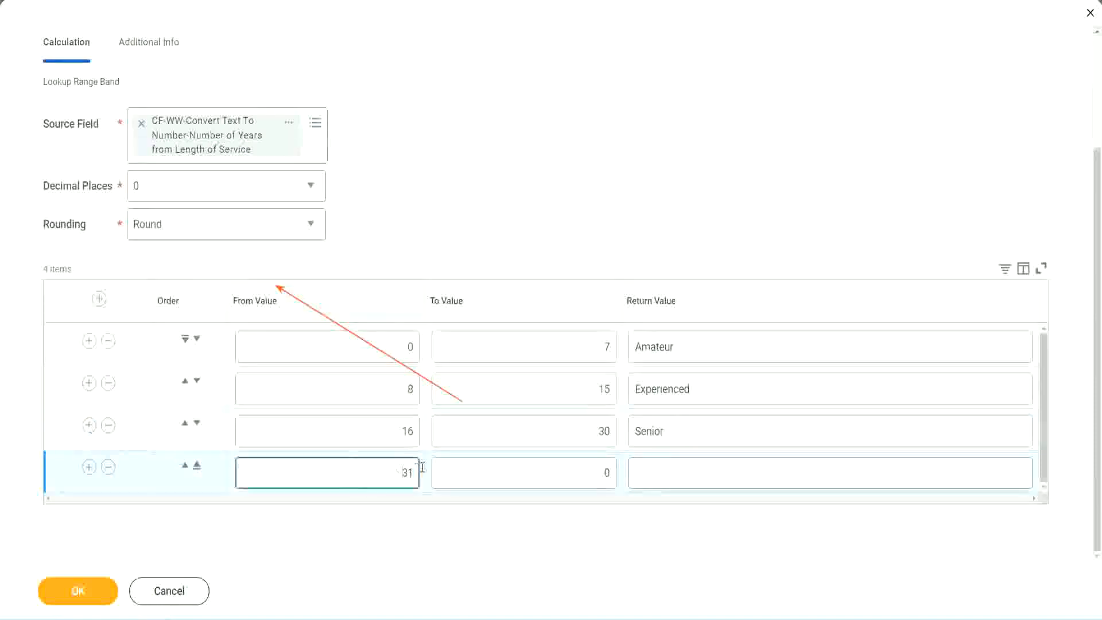
double_click(372, 465)
left_click(372, 465)
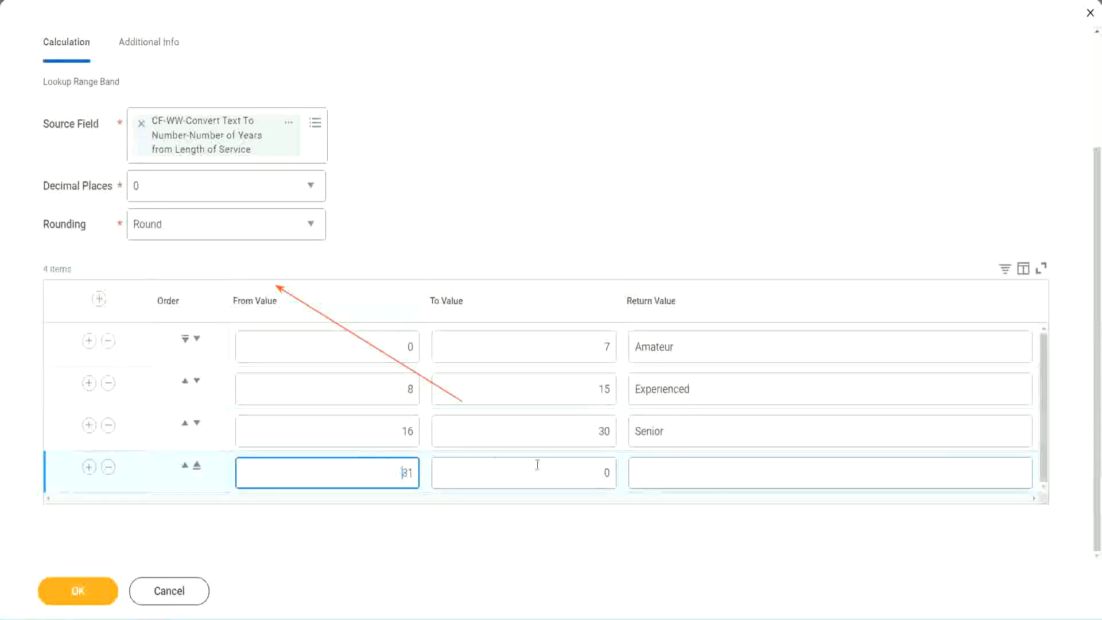
left_click(593, 472)
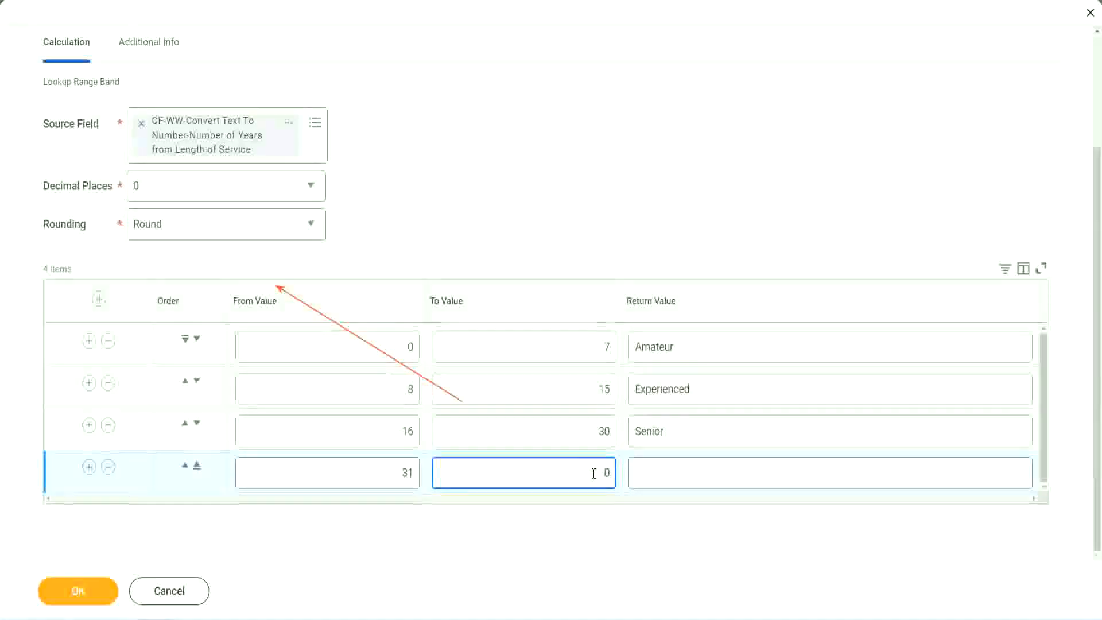
type("1000")
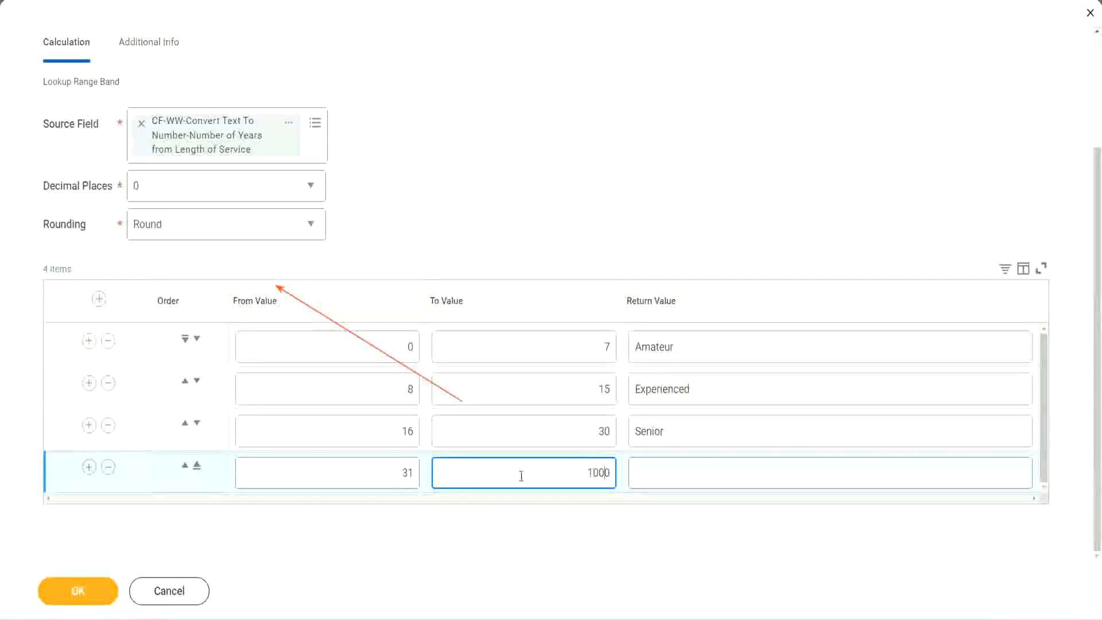
left_click_drag(574, 467, 639, 468)
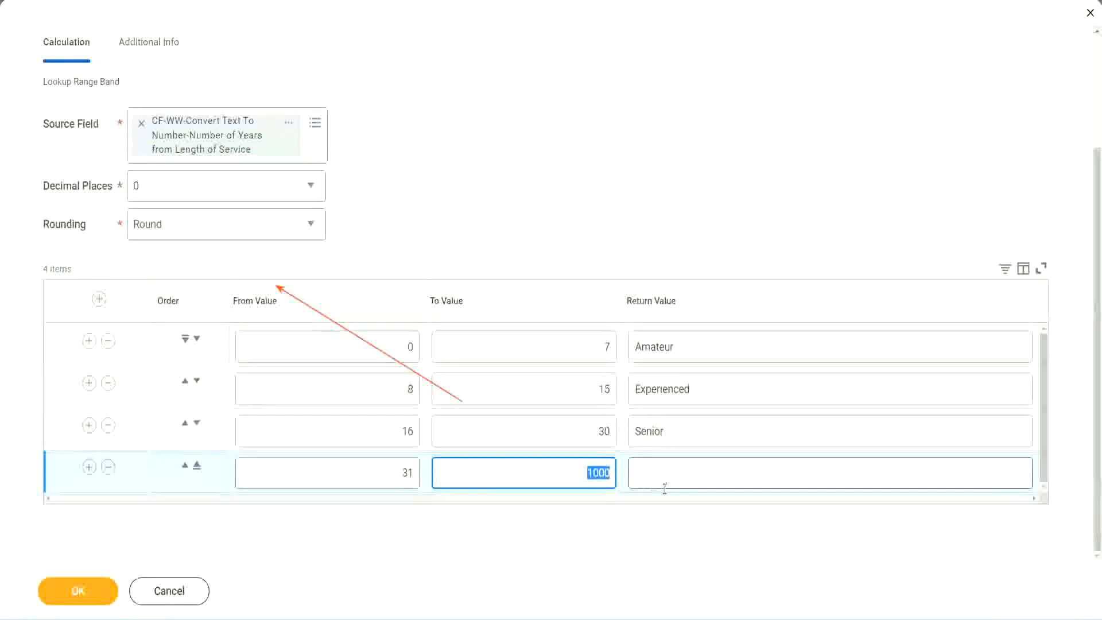
left_click(583, 469)
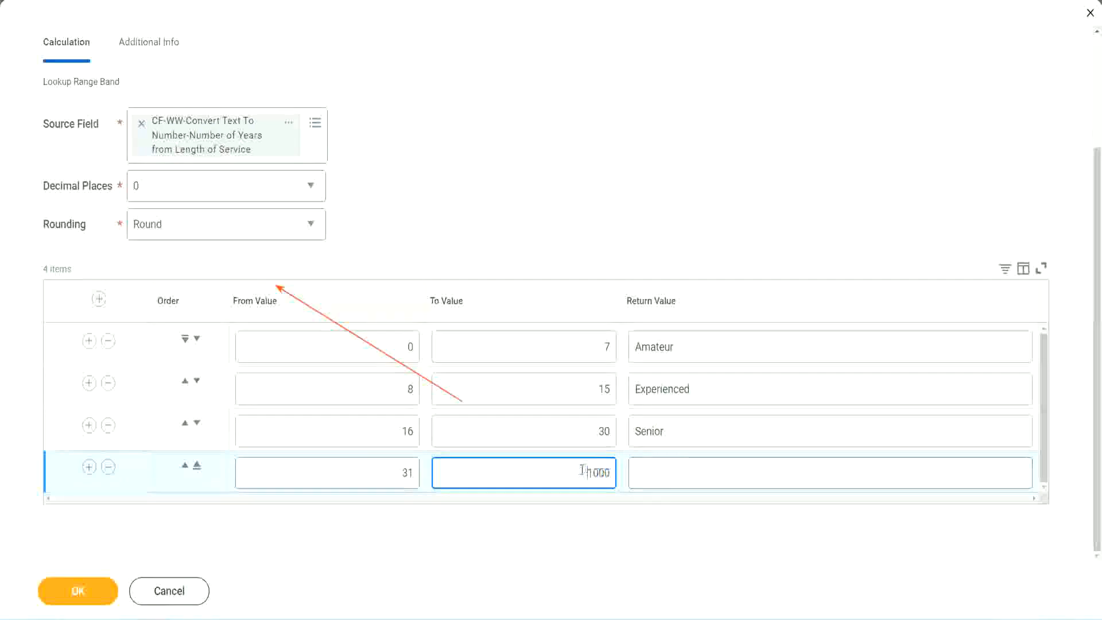
left_click_drag(578, 470, 617, 470)
left_click(688, 473)
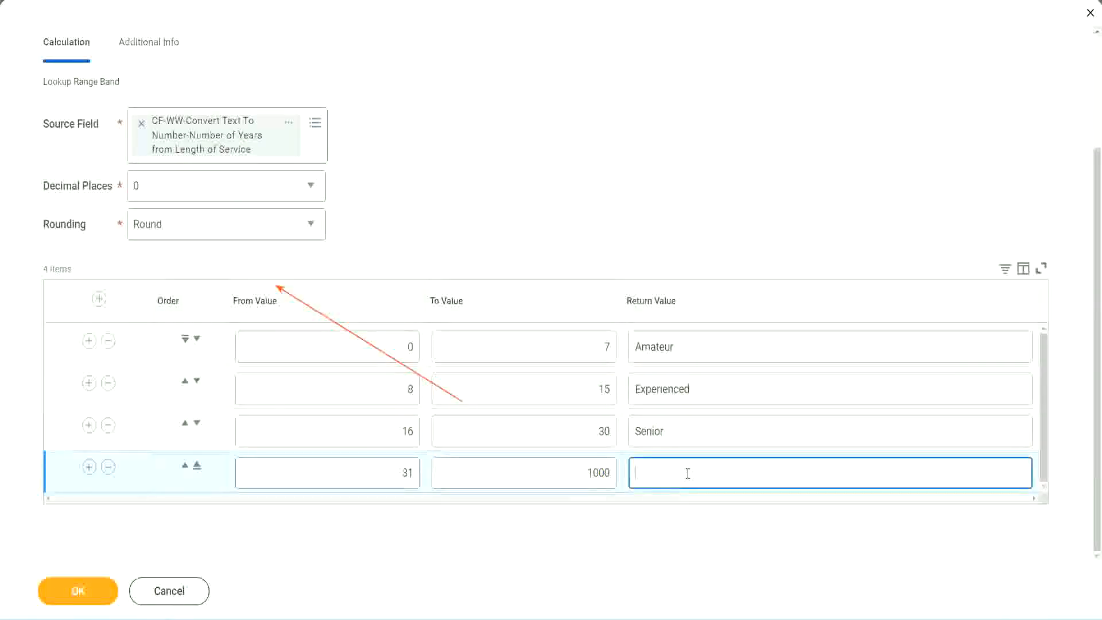
type("Legend")
left_click(514, 189)
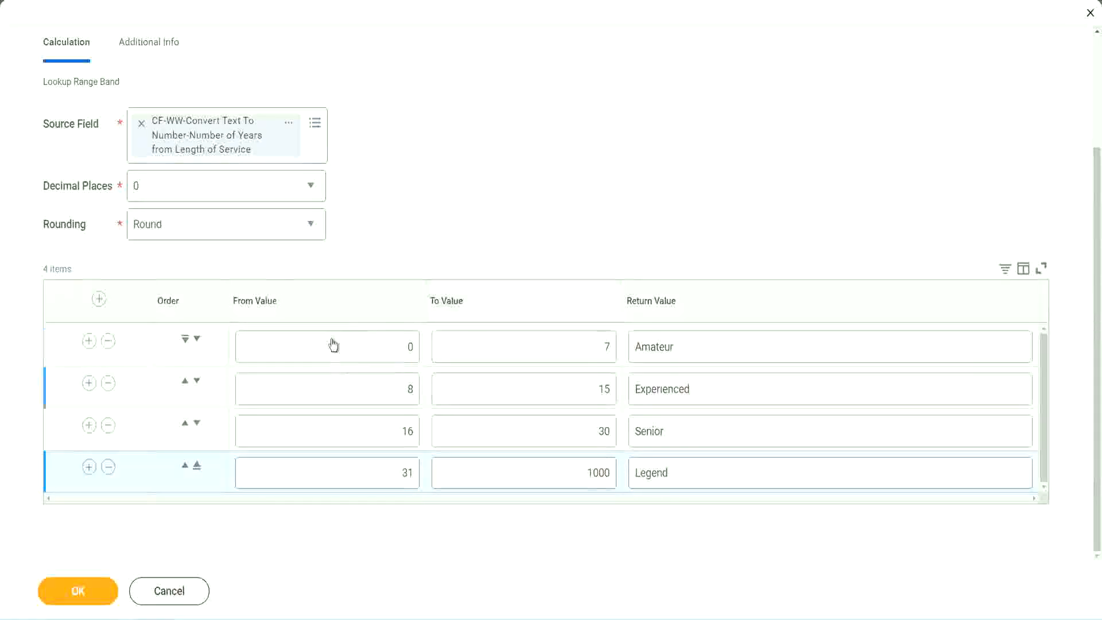
- Review the return value of each range band and the limits of the first band
double_click(716, 345)
double_click(712, 390)
double_click(694, 440)
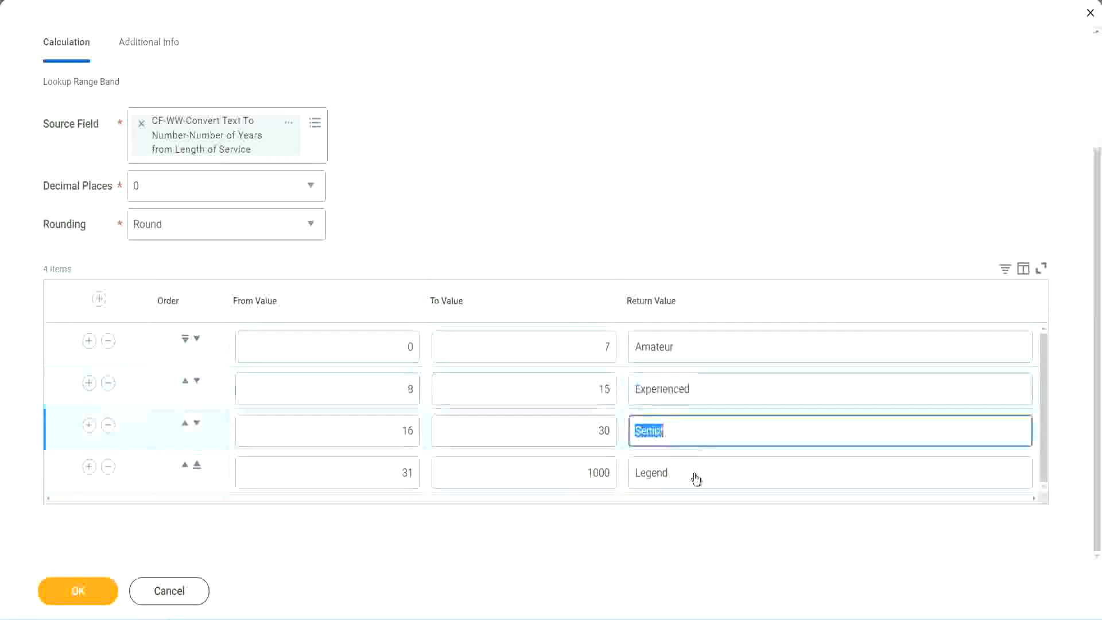
double_click(694, 475)
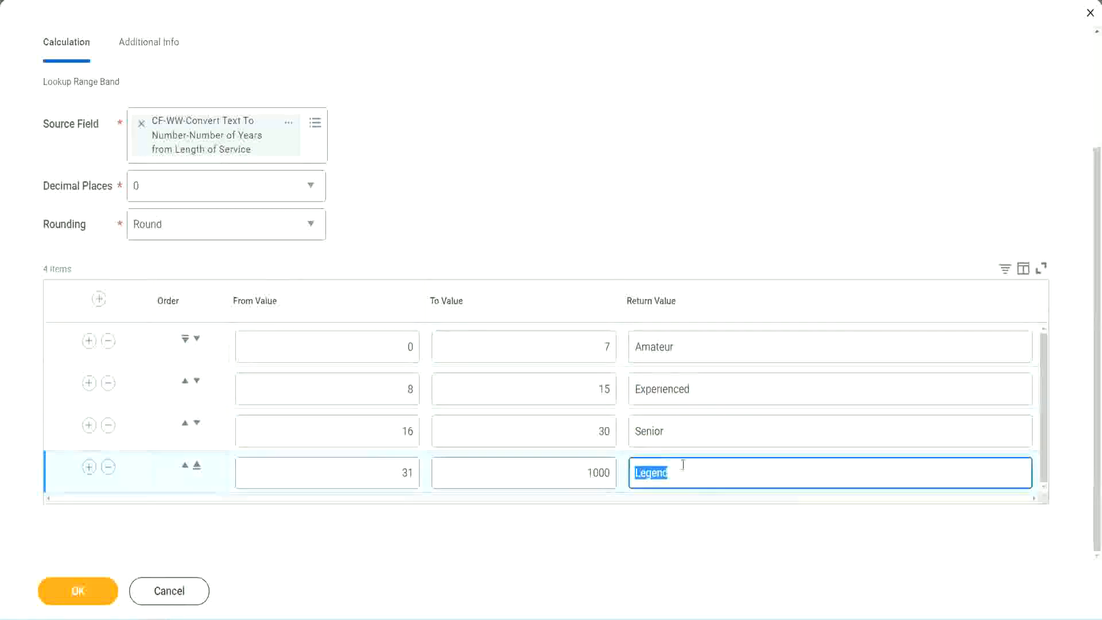
double_click(350, 348)
double_click(566, 343)
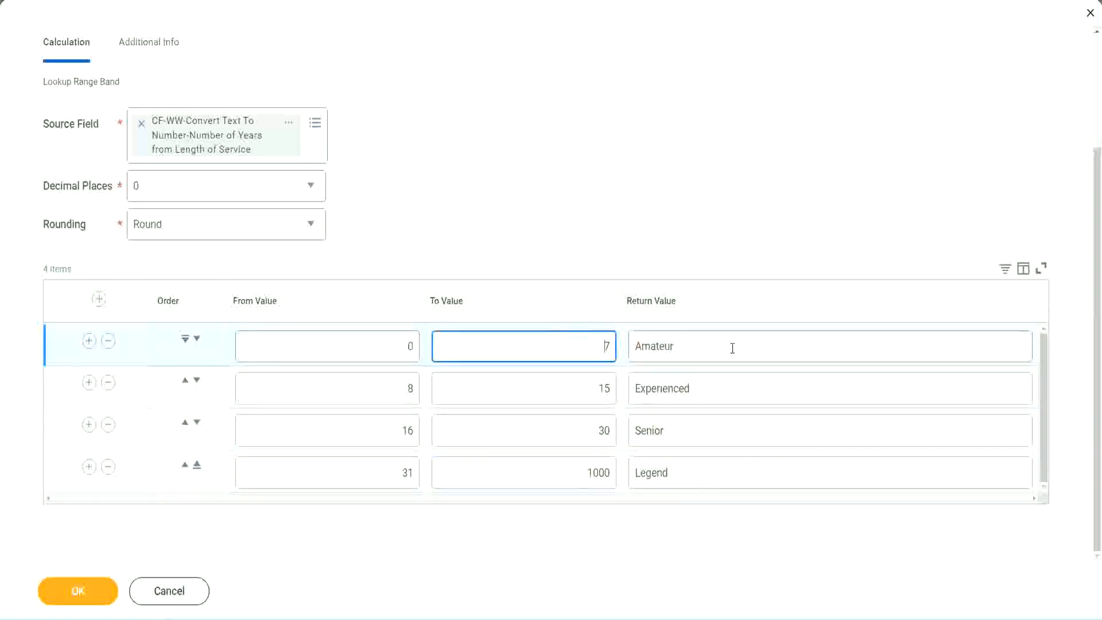
double_click(728, 347)
double_click(719, 388)
double_click(701, 439)
double_click(693, 473)
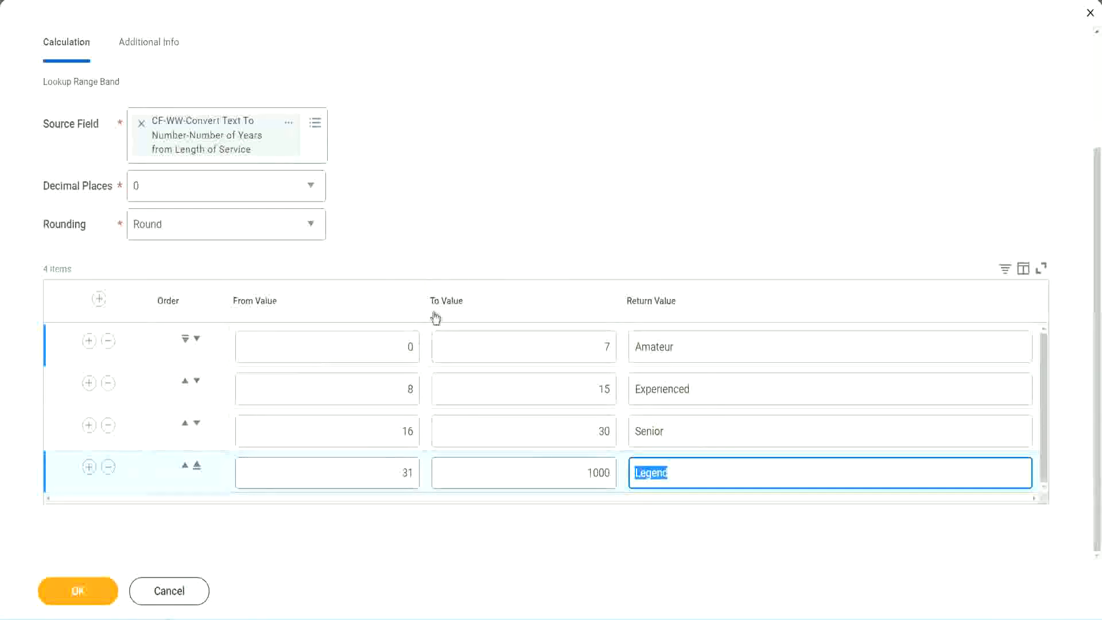
left_click(511, 243)
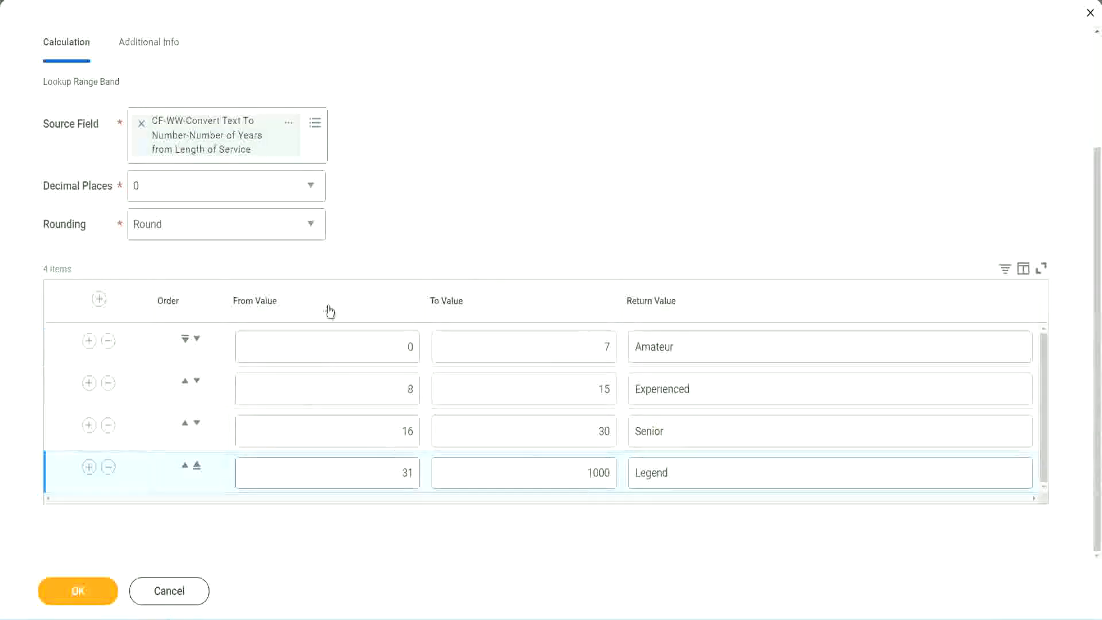
- Save the calculated field CF-WW-LRB-Identify Experience Bands from years of Service
left_click(76, 589)
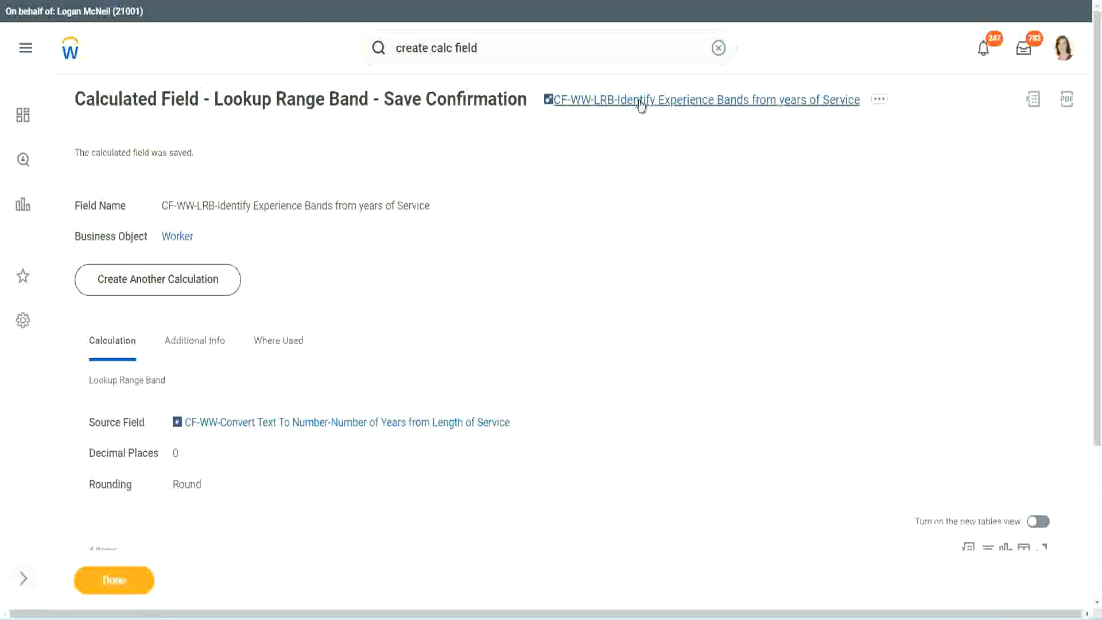
right_click(638, 108)
left_click(653, 170)
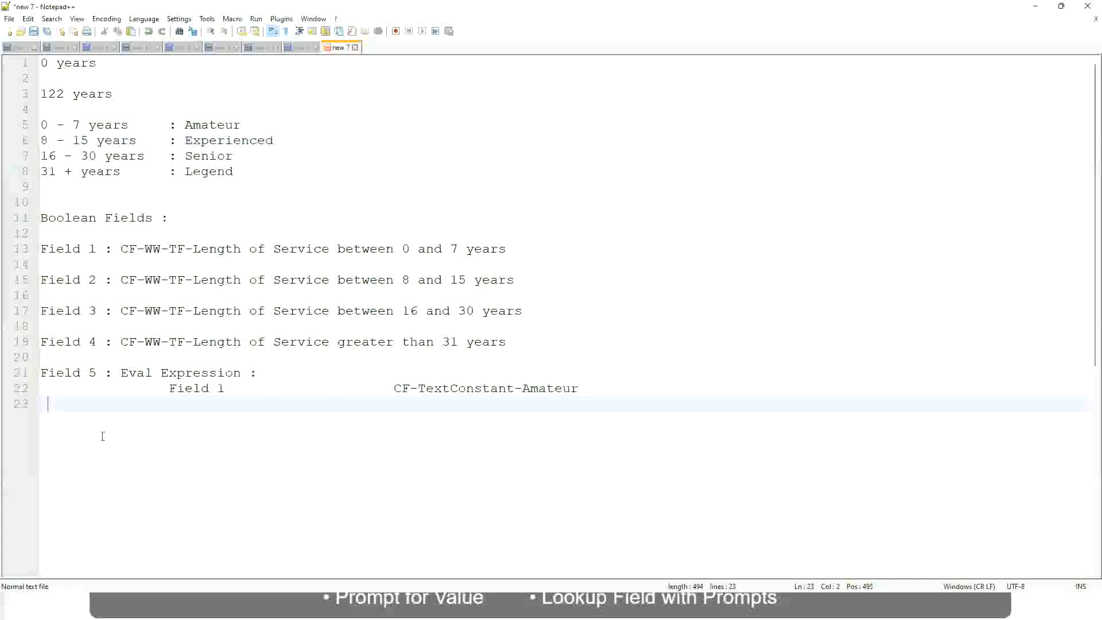
- Add "10,000 USD" on a new line at the end of the notes, separated by blank lines from the Eval Expression entry
key("Return")
key("Return")
key("Return")
key("Left")
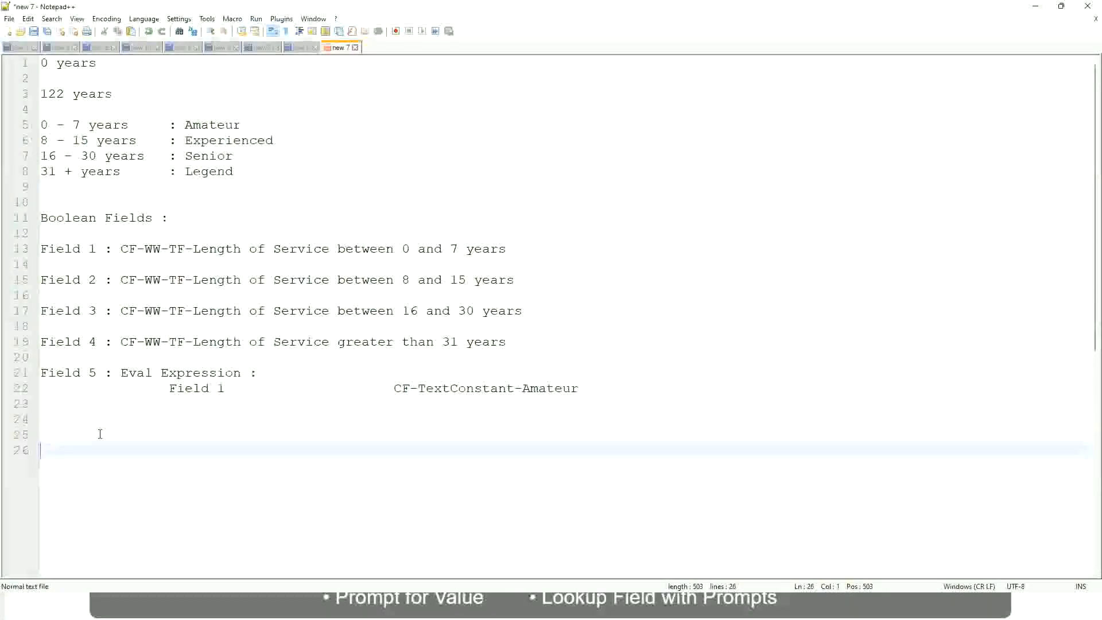
type("10,000 USD")
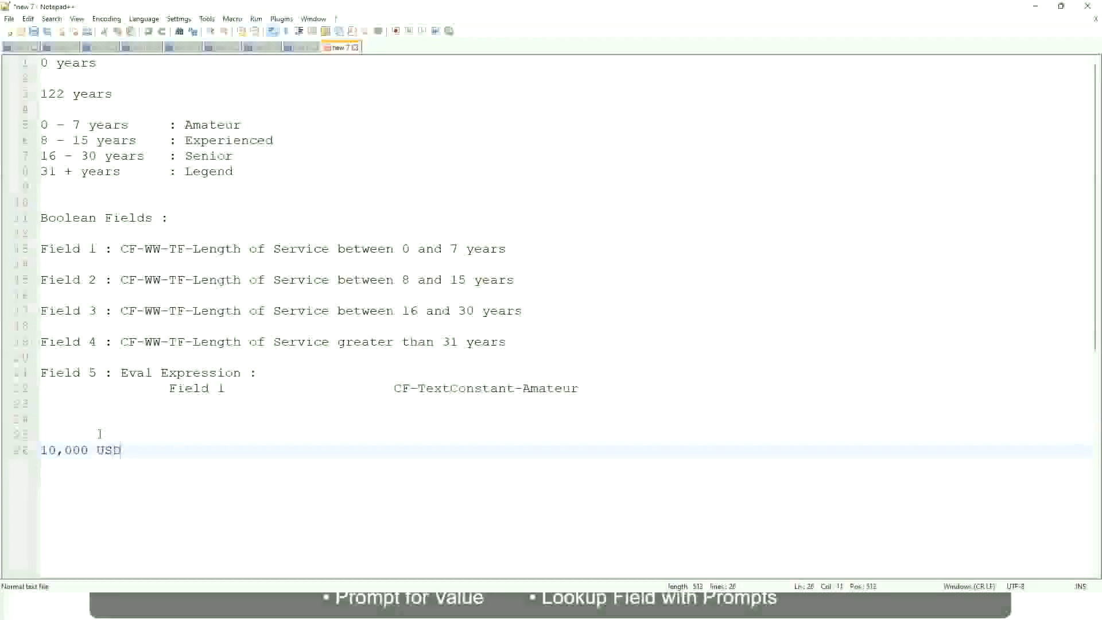
- Add "1,000,000 USD" on the same line as "10,000 USD", set apart by a wide tabbed gap
key("Tab")
key("Tab")
key("Tab")
key("Tab")
key("Tab")
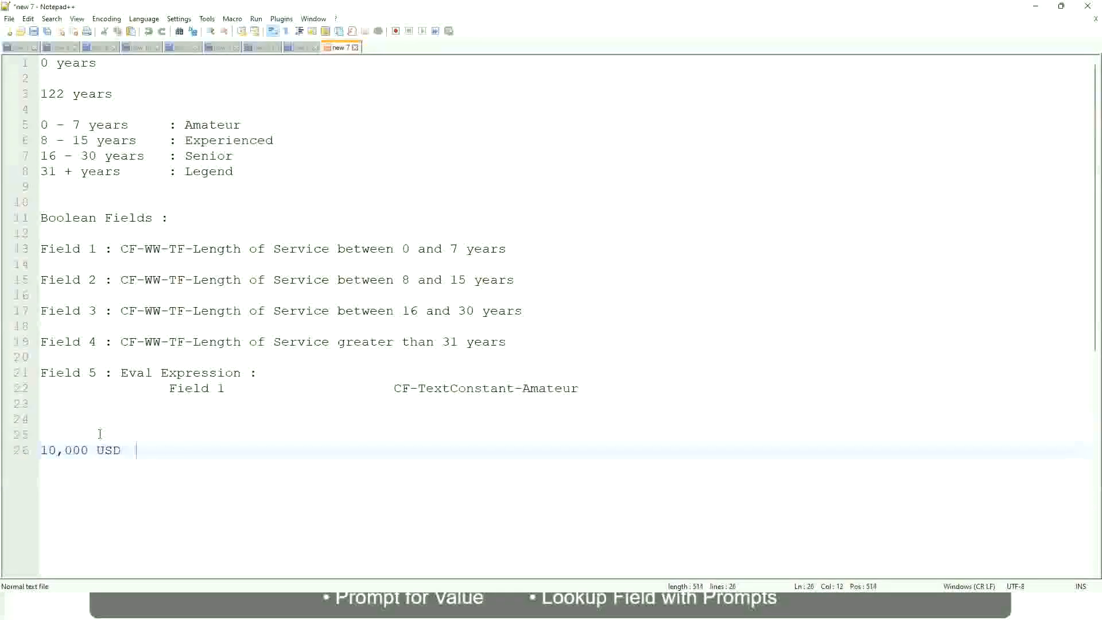
key("Tab")
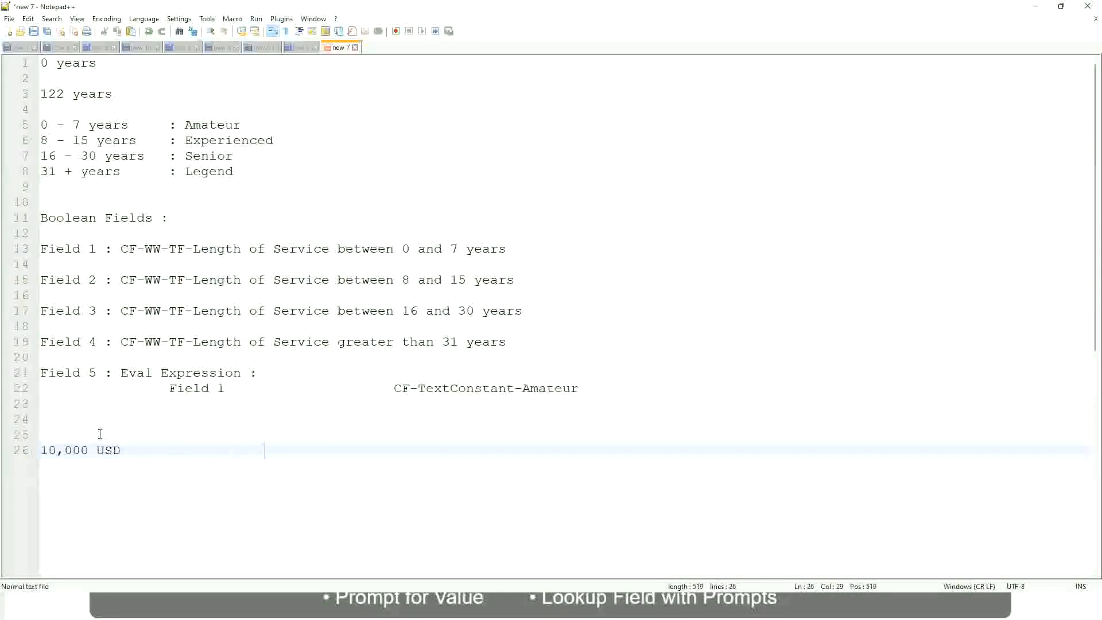
type("1,000,000")
key("Left")
key("Left")
key("Left")
key("Left")
key("Left")
key("Left")
key("Left")
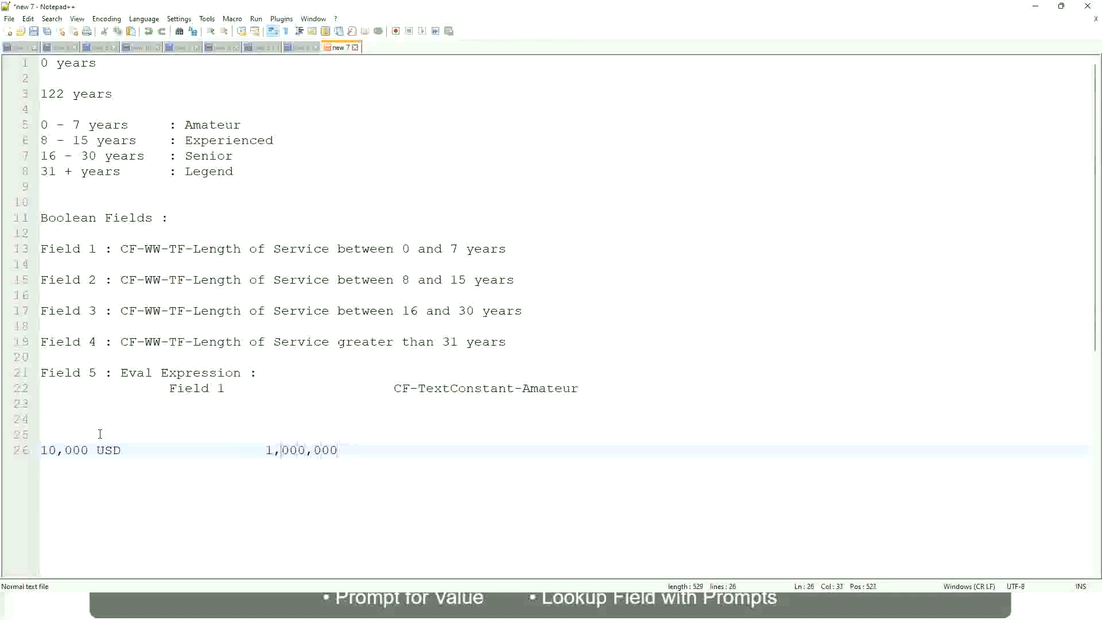
key("Right")
key("Right")
key("Right")
key("Right")
key("Right")
key("Right")
key("Right")
key("Right")
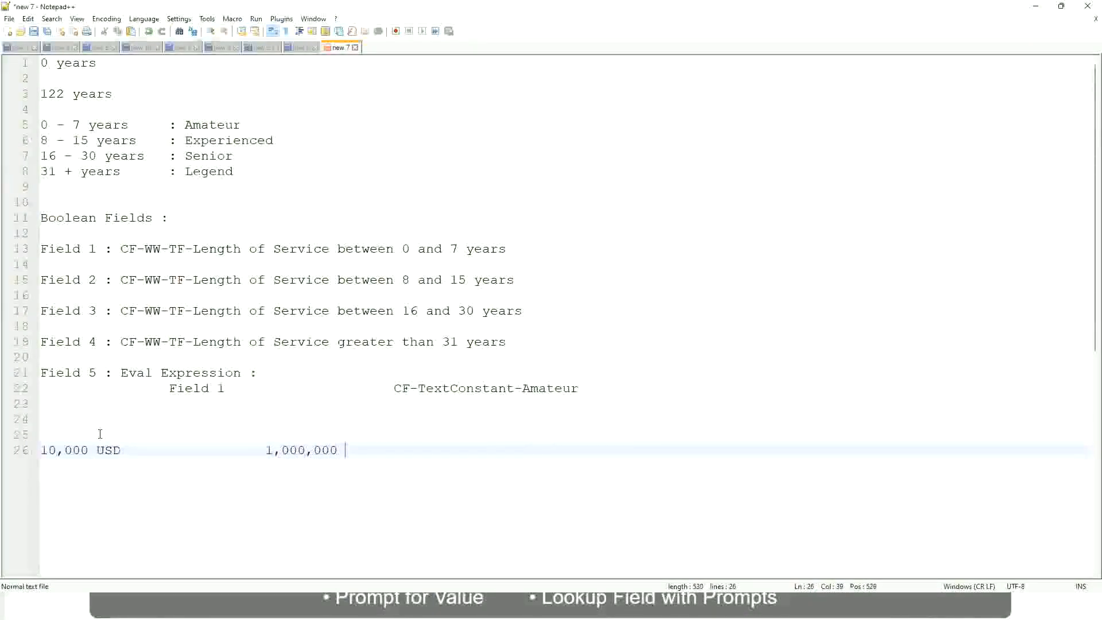
type("USD")
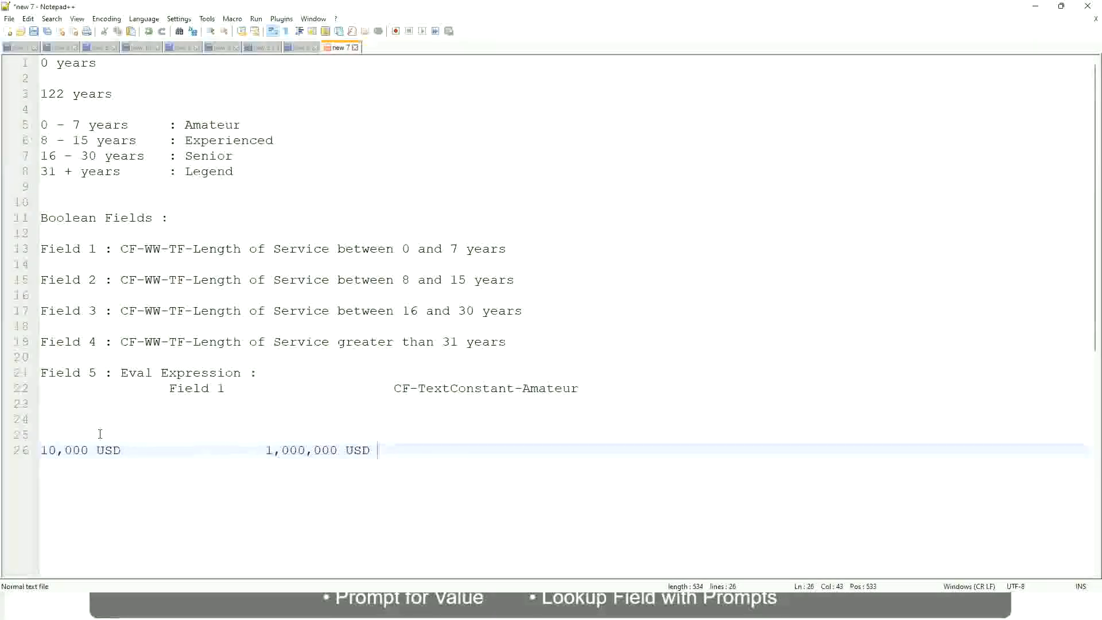
- Add the band "10 - 50,000" labelled ": Low" below the USD amounts, after a blank line, with a tabbed gap before the label
key("Return")
key("Return")
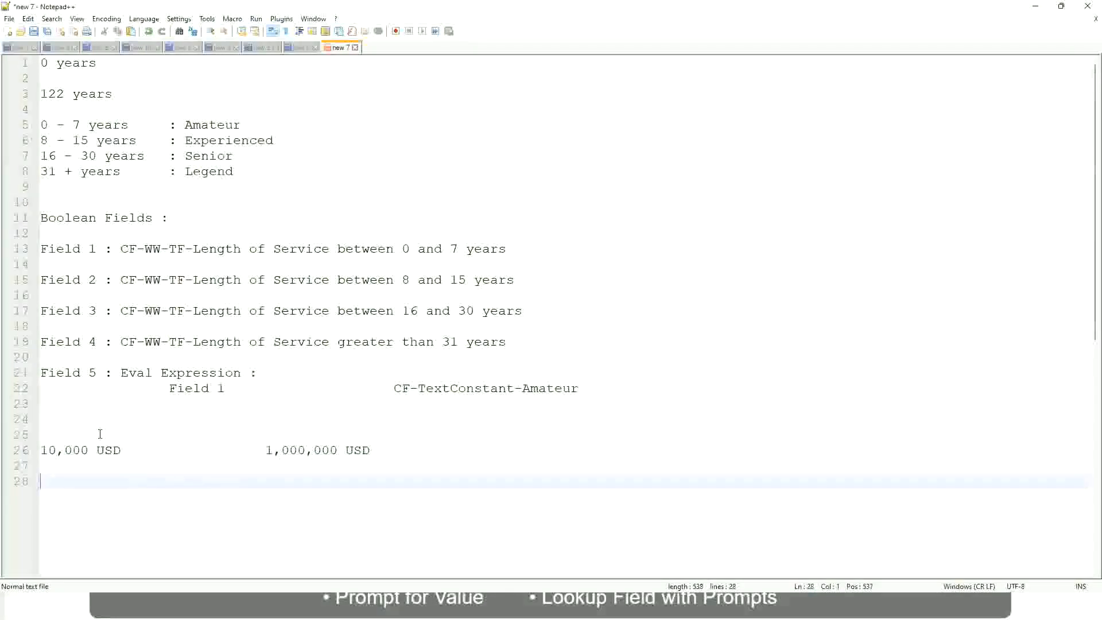
type("10 - 50,000")
key("Tab")
key("Tab")
key("Tab")
key("Tab")
type(": Low")
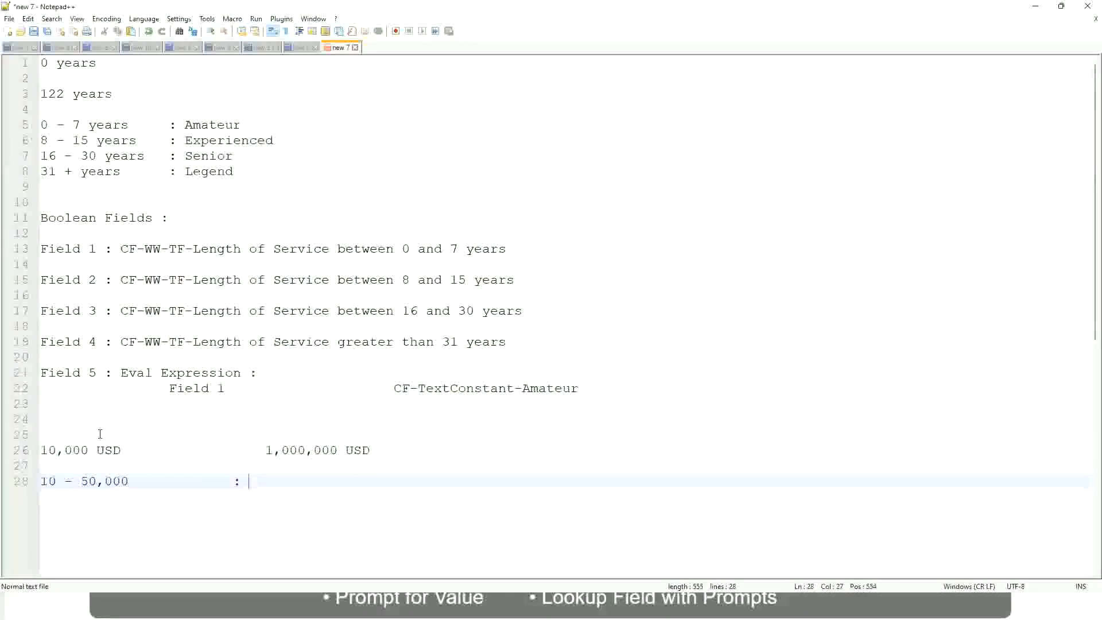
- Add the band "50,001 - 150,000" labelled ": Medium" directly below the Low band, aligning its label with the one above
key("Return")
key("Return")
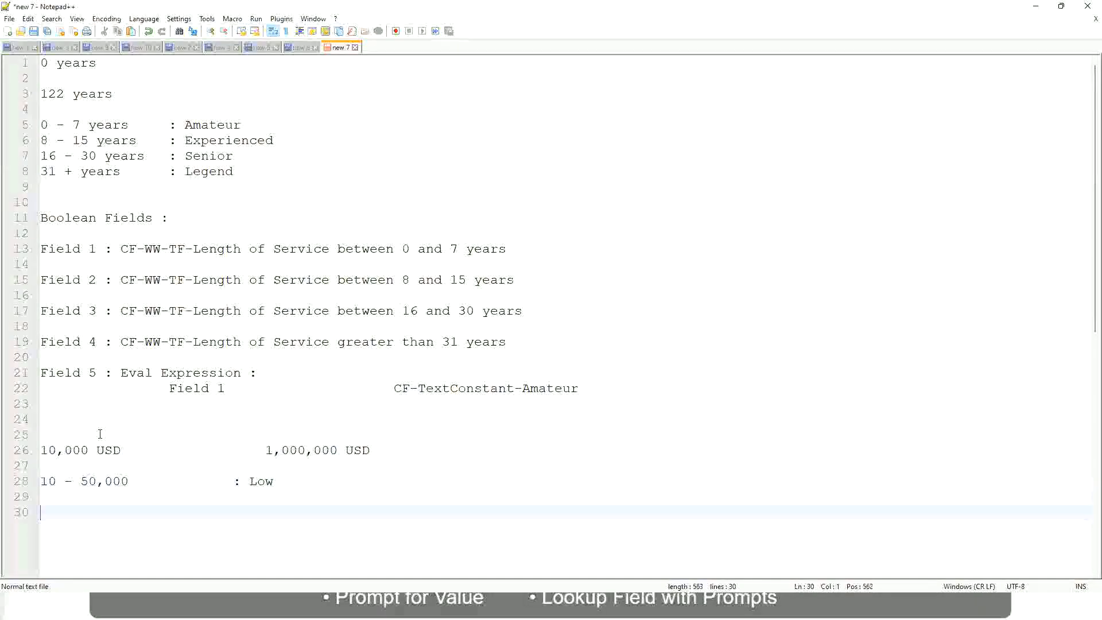
key("Up")
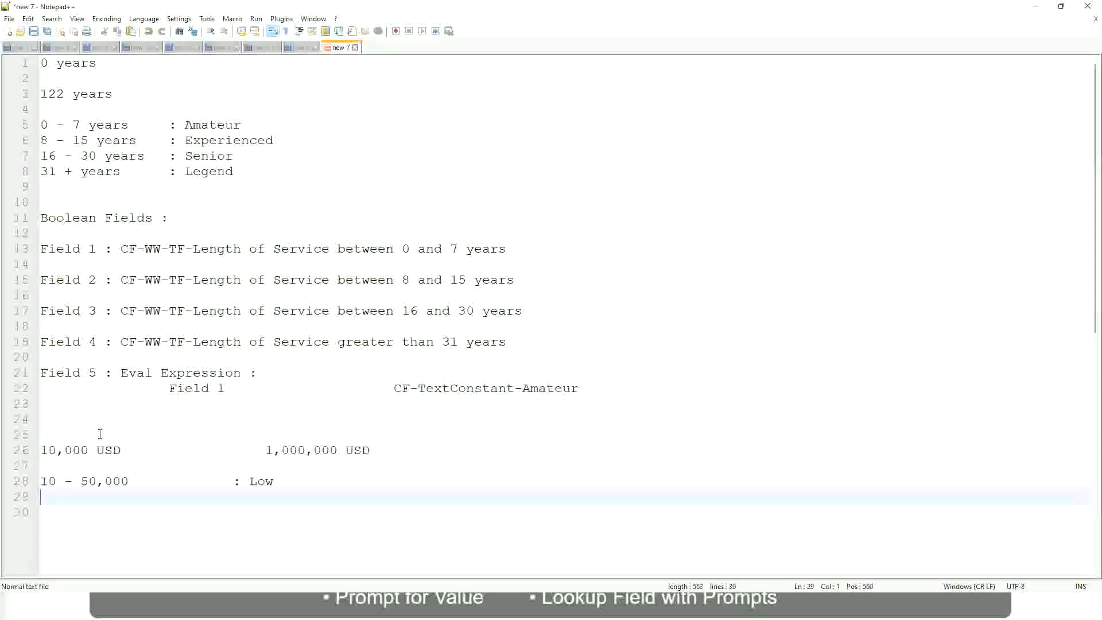
type("50,001 ")
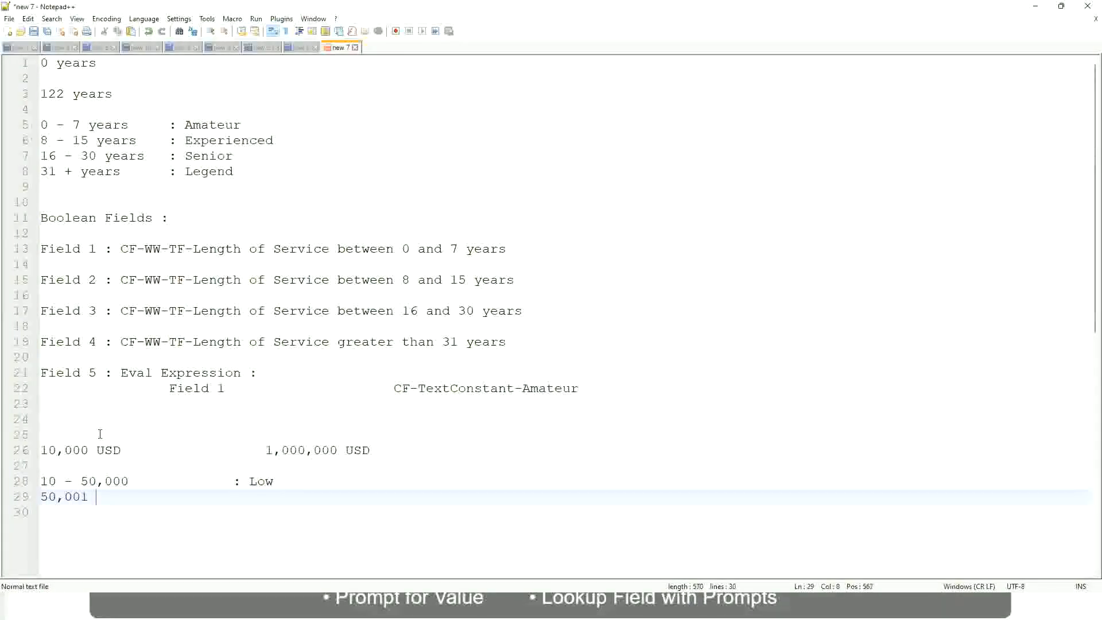
type("- 150,000")
key("Tab")
key("Tab")
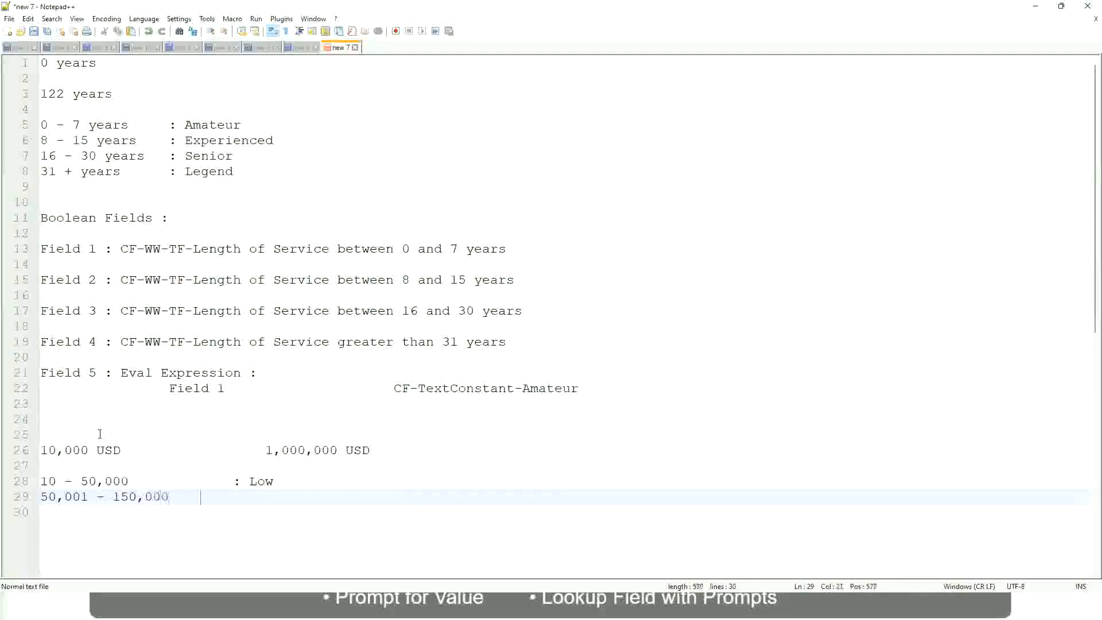
type(": Med")
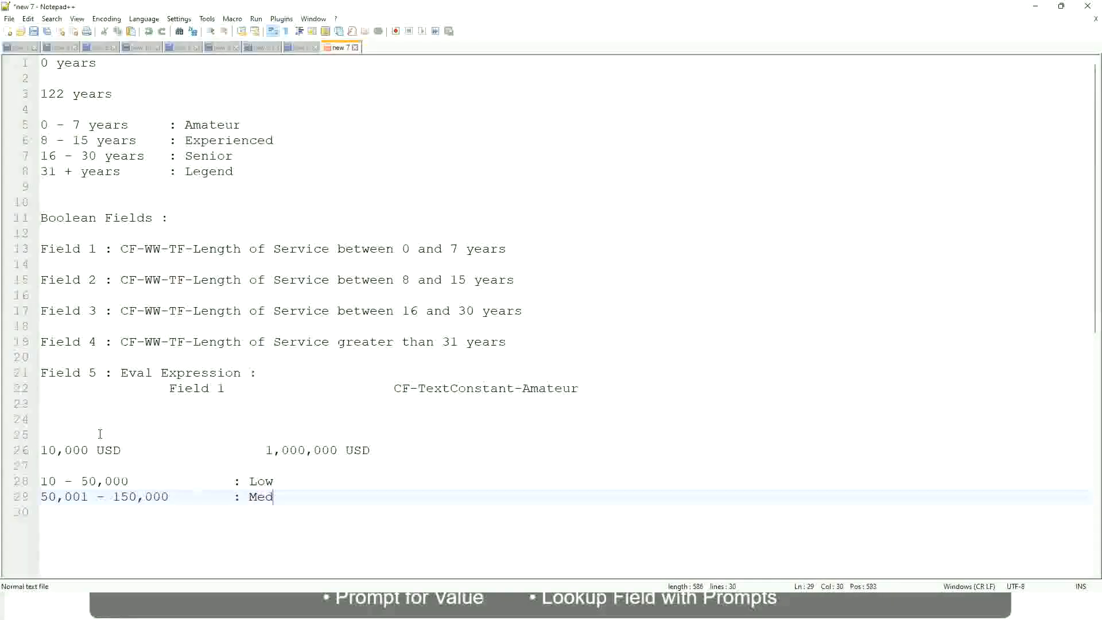
type("ium")
- Add the band "> 150,000" labelled ": High" directly below the Medium band, aligning its label with those above
key("Return")
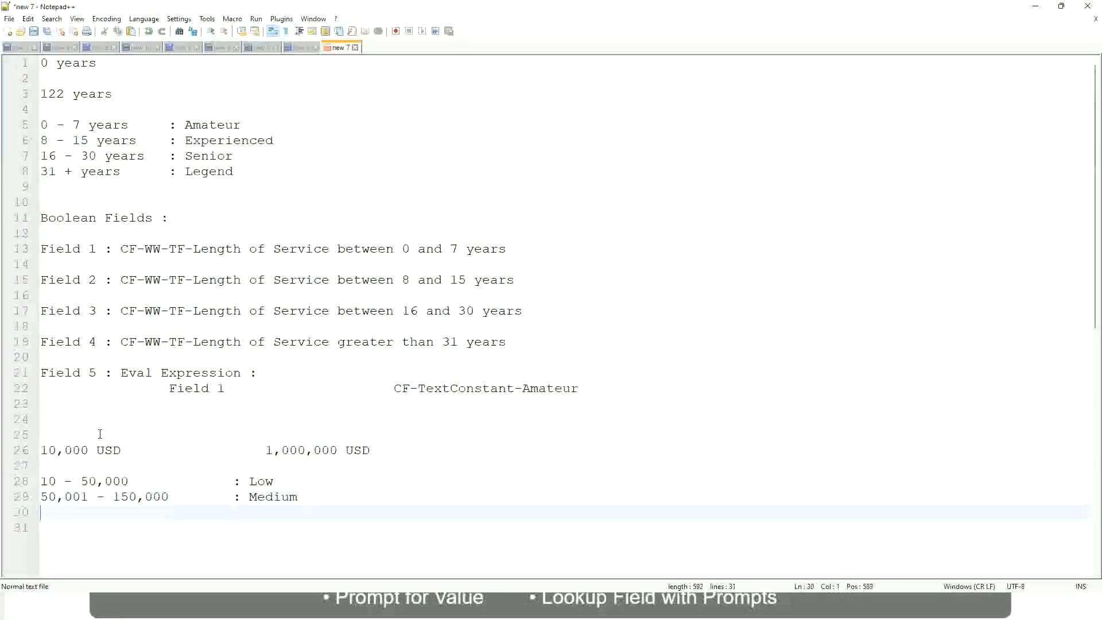
type("> 150,000")
key("Tab")
key("Tab")
key("Tab")
key("Tab")
type(": High")
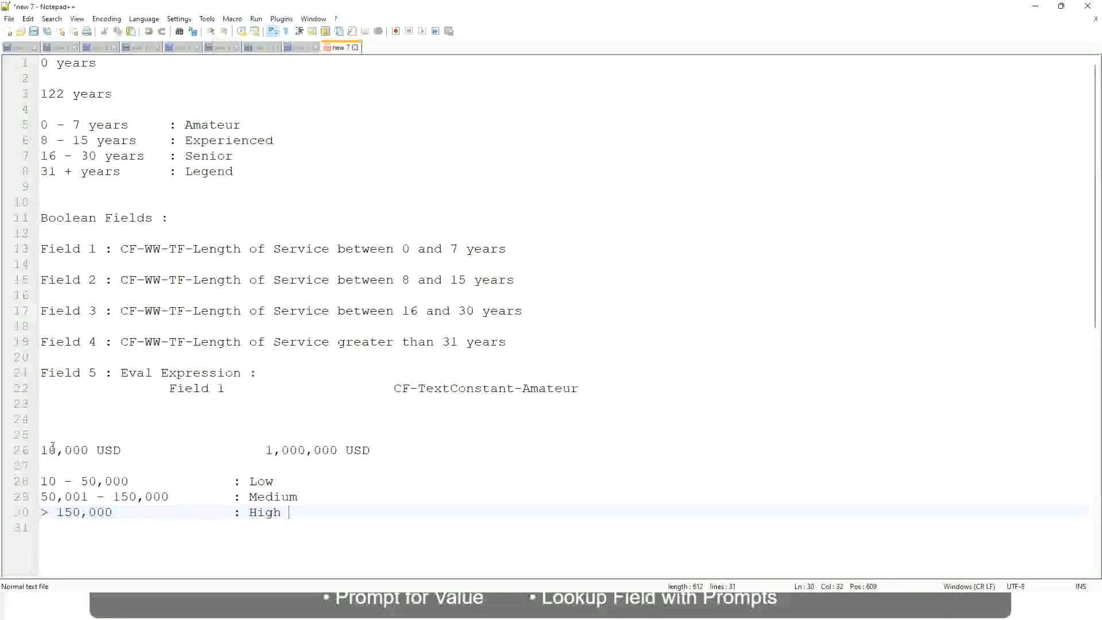
- Review the 10,000 USD and 1,000,000 USD limits against the Low, Medium and High bands in the notes
left_click(35, 451)
left_click(49, 450)
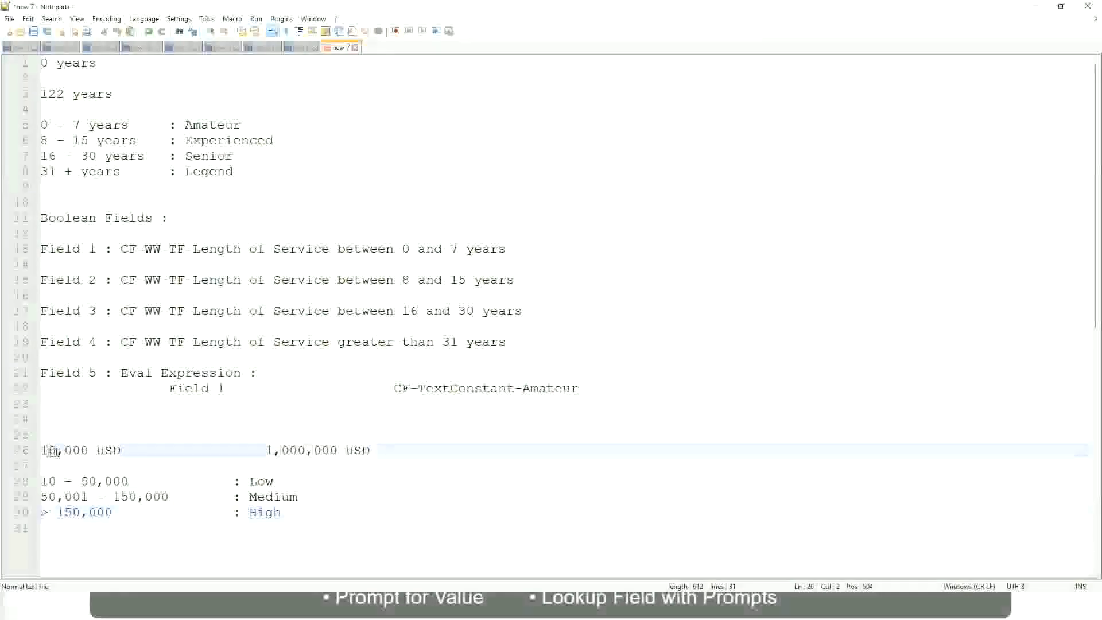
double_click(329, 451)
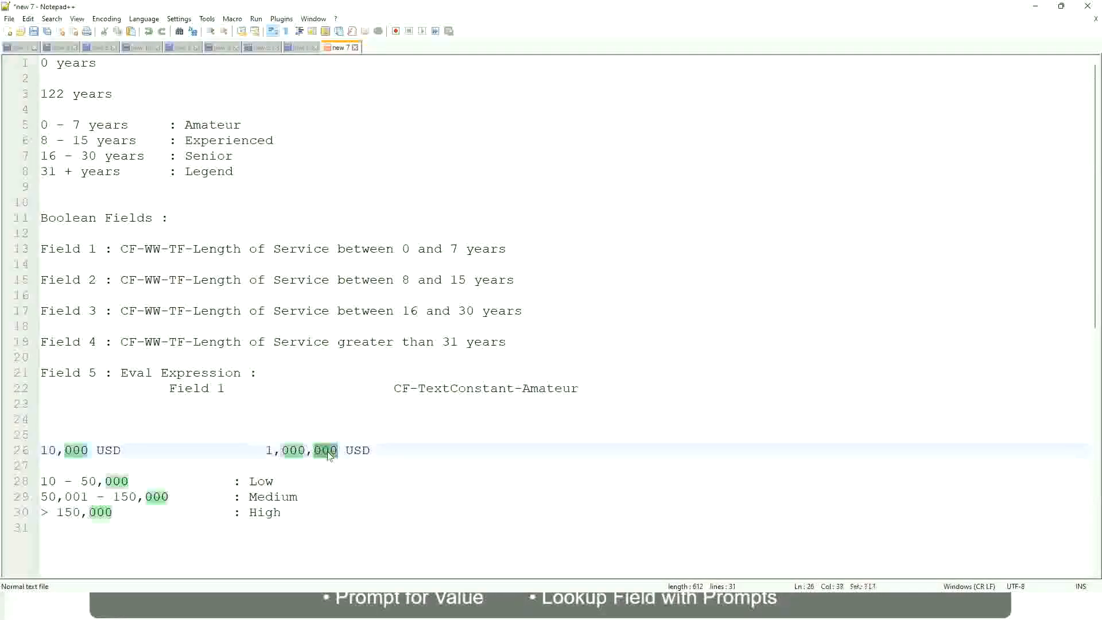
left_click(211, 497)
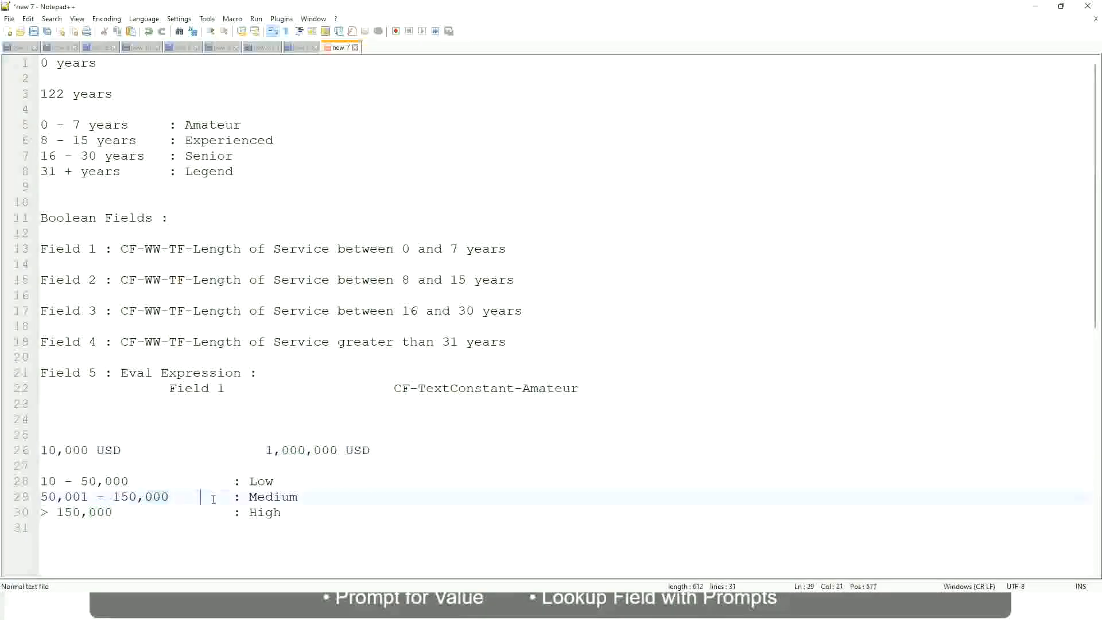
left_click(29, 451)
left_click(340, 452)
left_click(265, 483)
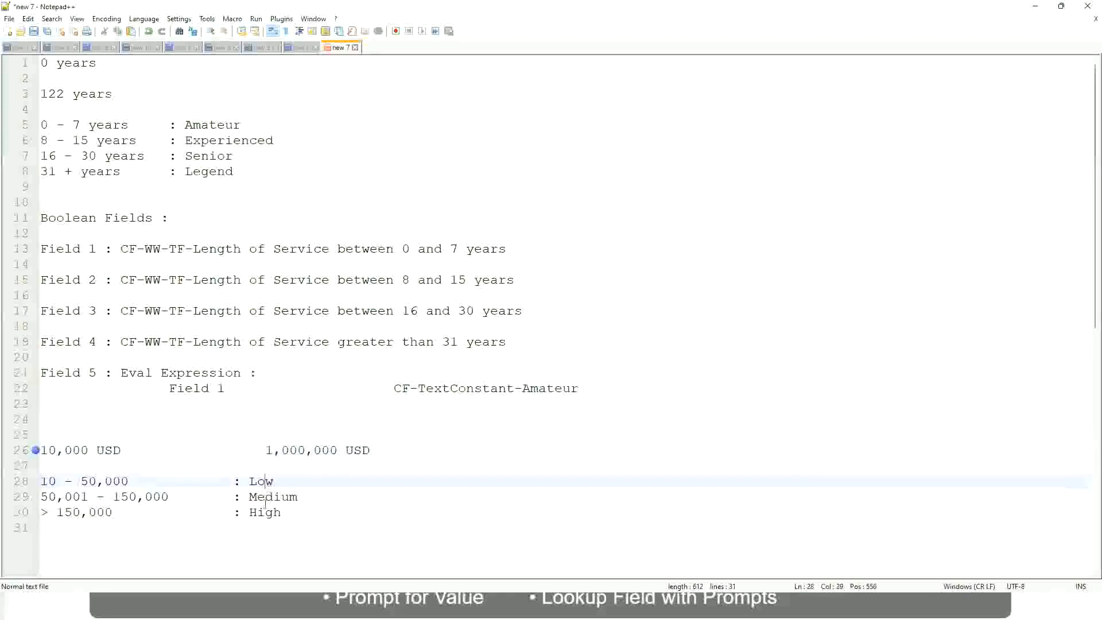
left_click(265, 516)
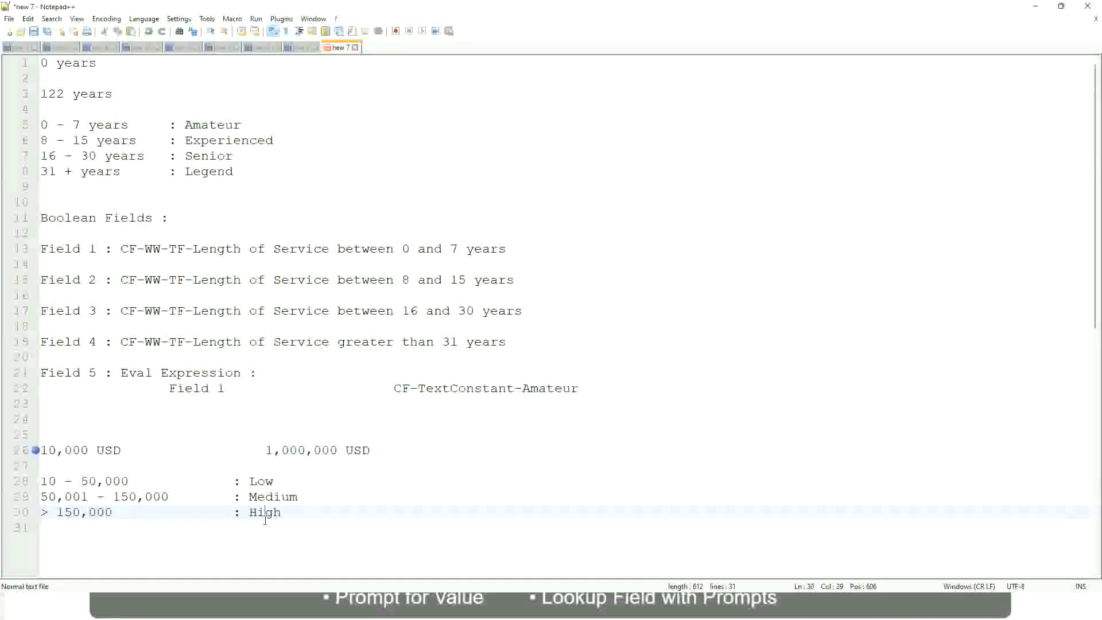
left_click(172, 466)
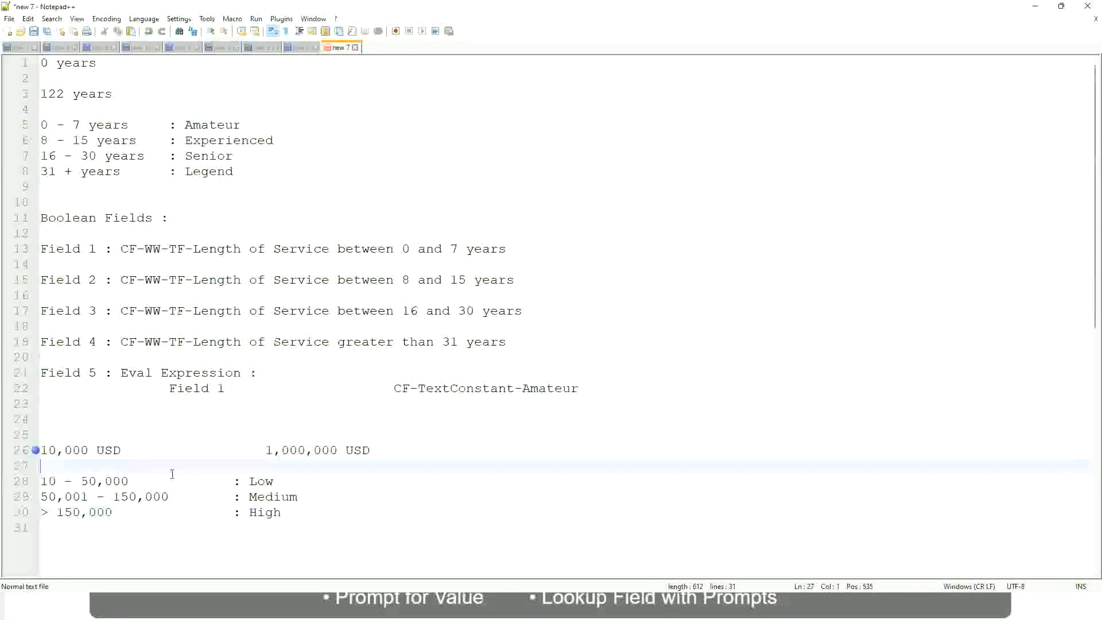
left_click(284, 511)
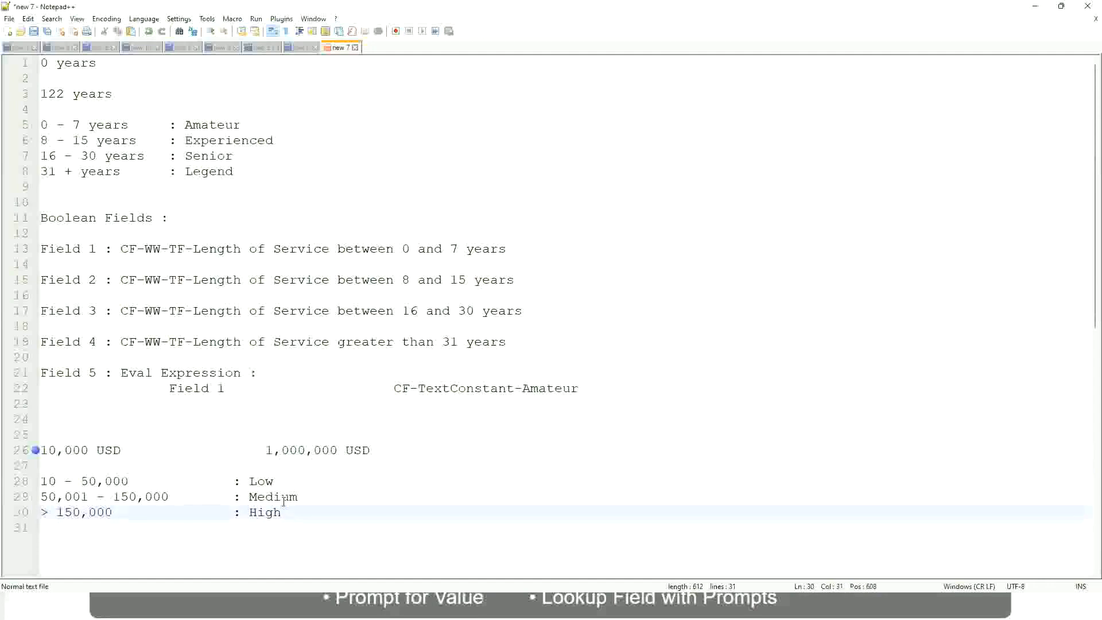